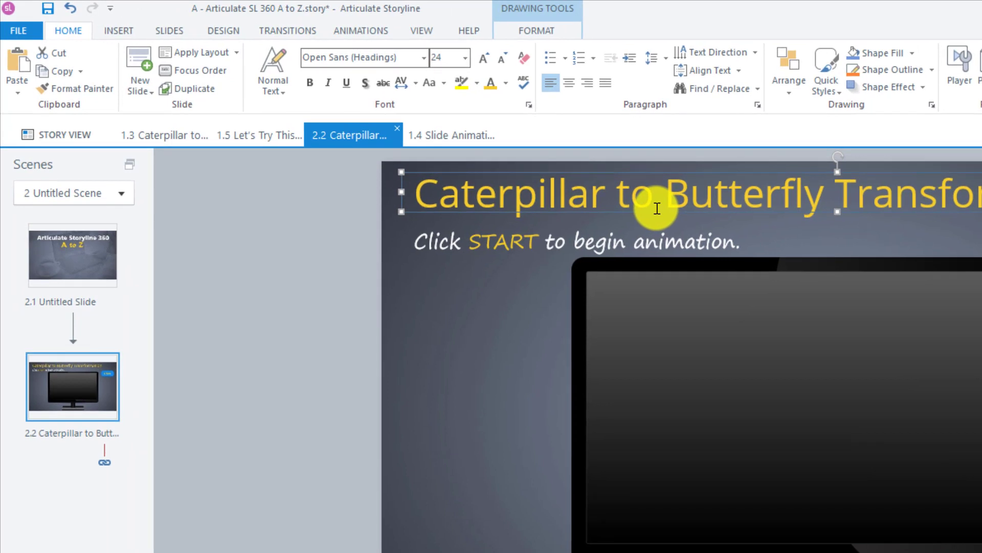
# - Apply a Fade entrance animation to the slide title "Caterpillar to Butterfly Transformation"
pyautogui.click(362, 32)
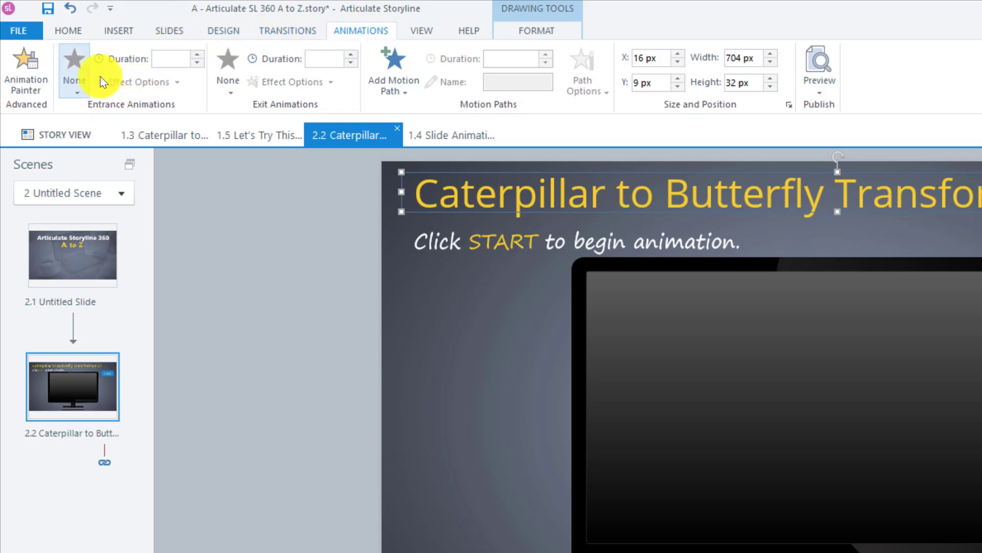
pyautogui.click(73, 94)
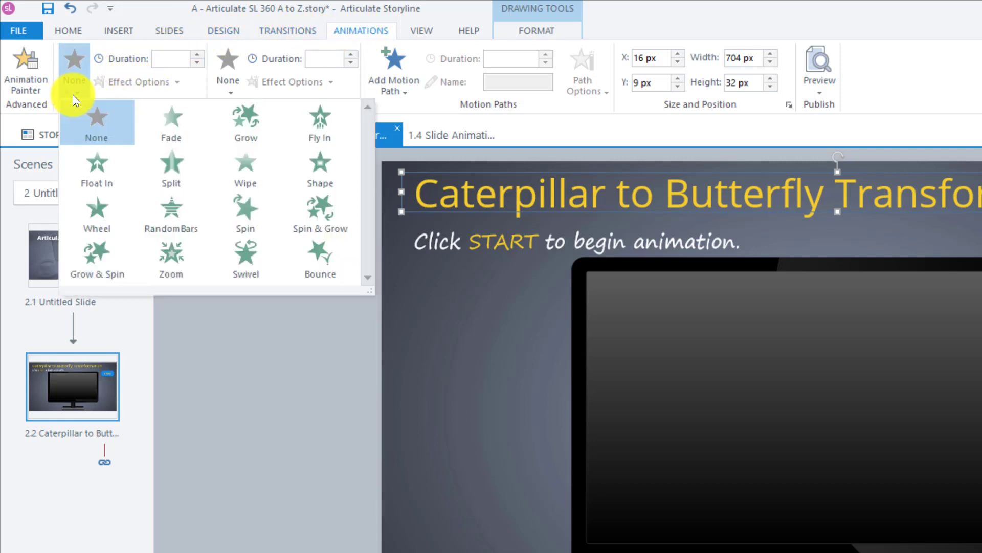
pyautogui.click(172, 120)
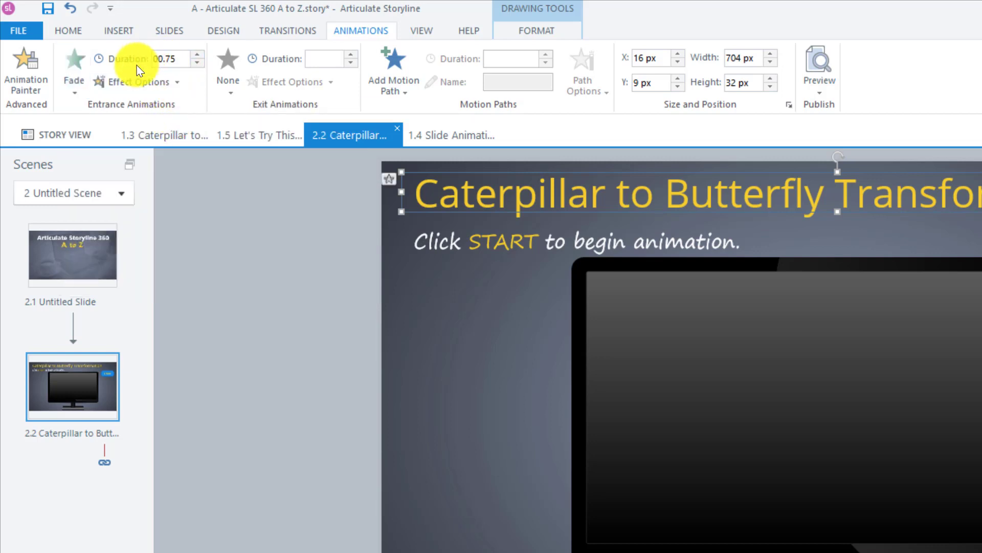
pyautogui.click(175, 81)
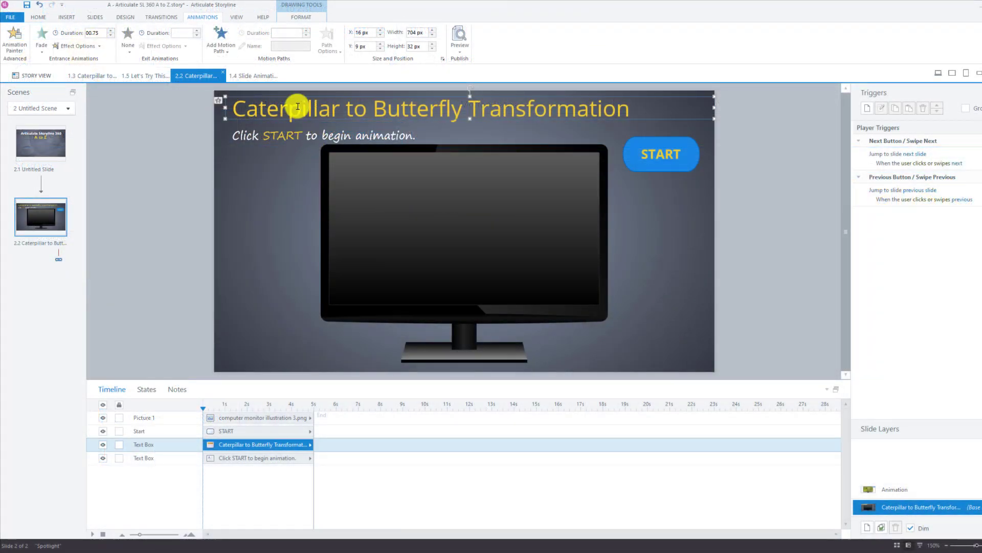
# - Apply Fade as both the entrance and exit animation of the "Click START to begin animation." text box
pyautogui.click(286, 146)
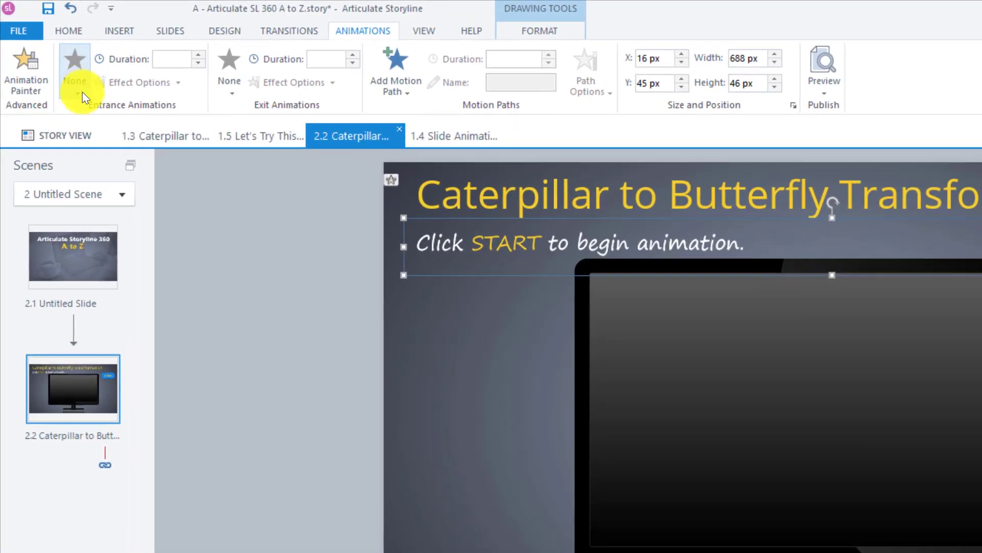
pyautogui.click(46, 53)
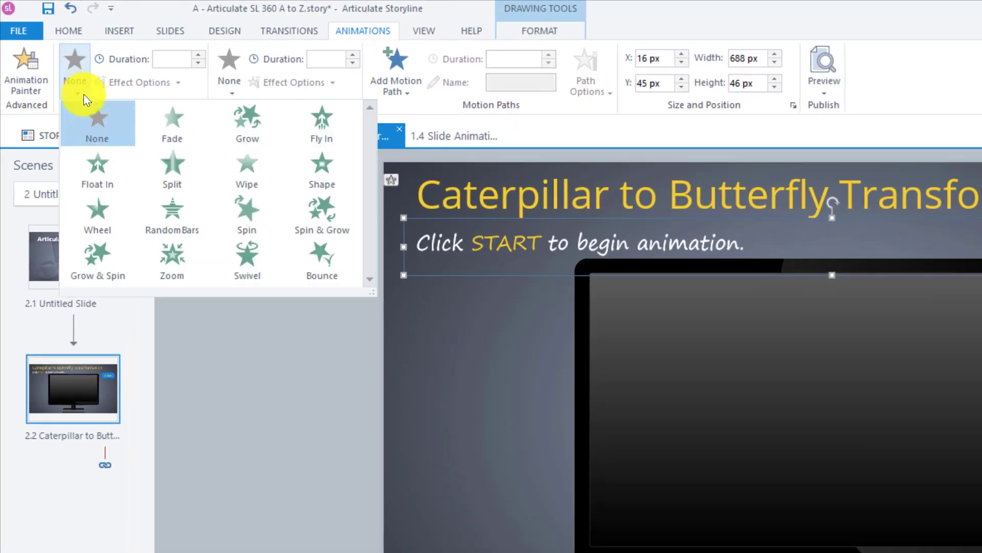
pyautogui.click(173, 116)
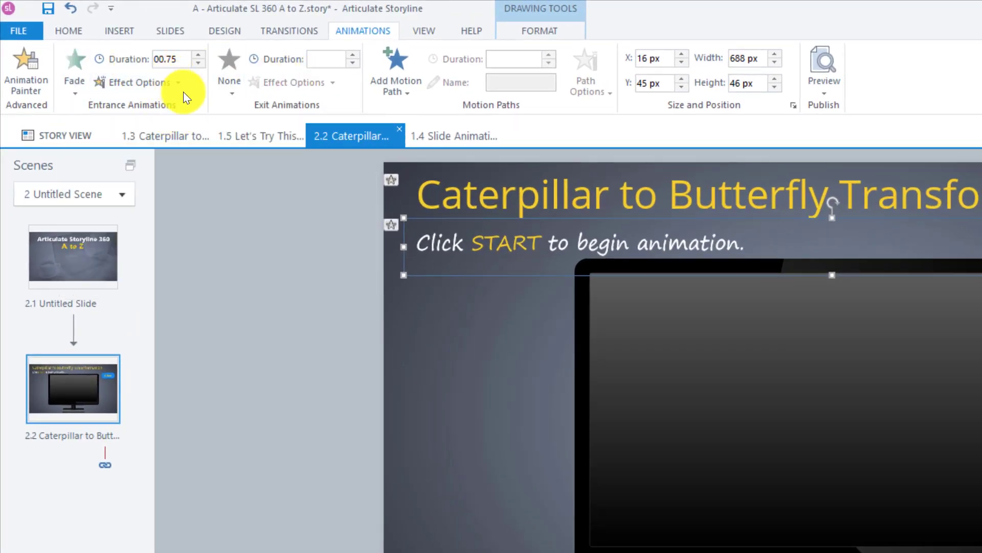
pyautogui.click(229, 94)
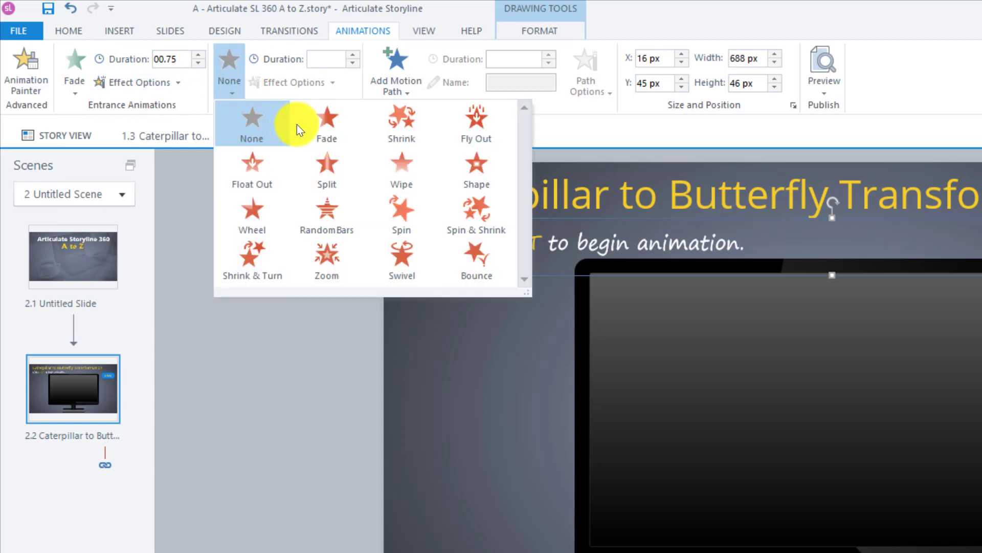
pyautogui.click(324, 123)
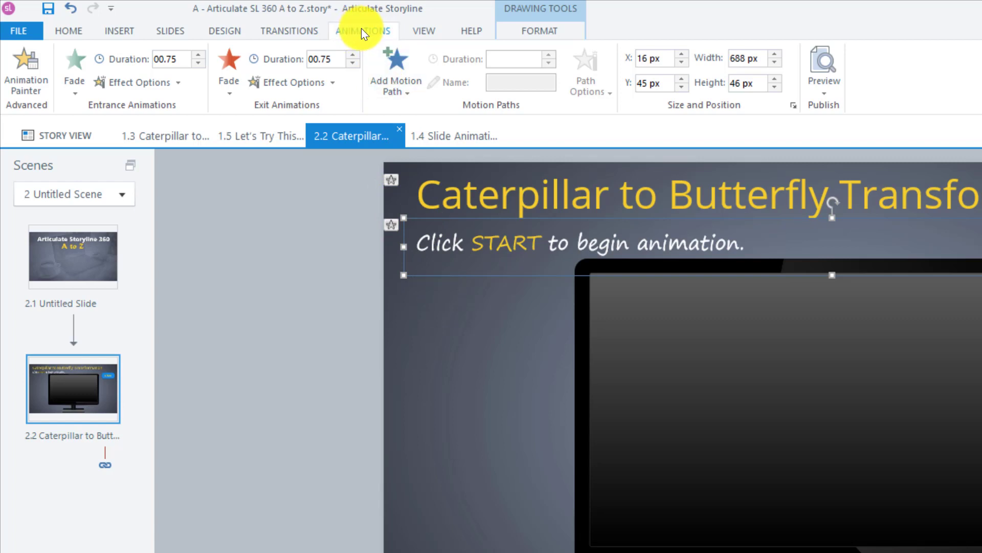
pyautogui.click(64, 33)
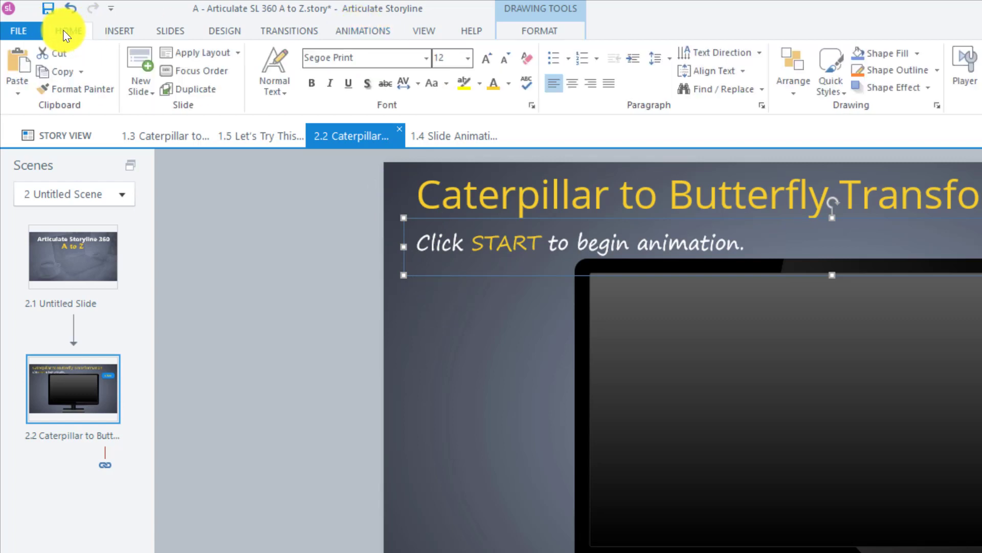
pyautogui.click(348, 32)
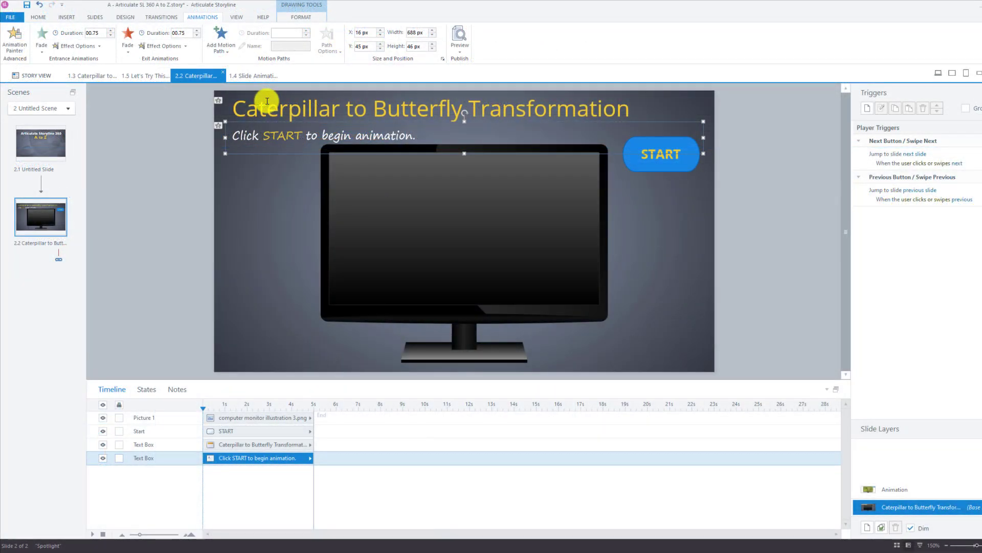
# - Give the START button a Fade entrance animation and deselect it
pyautogui.keyDown('shift'); pyautogui.click(641, 170); pyautogui.keyUp('shift')
pyautogui.click(640, 173)
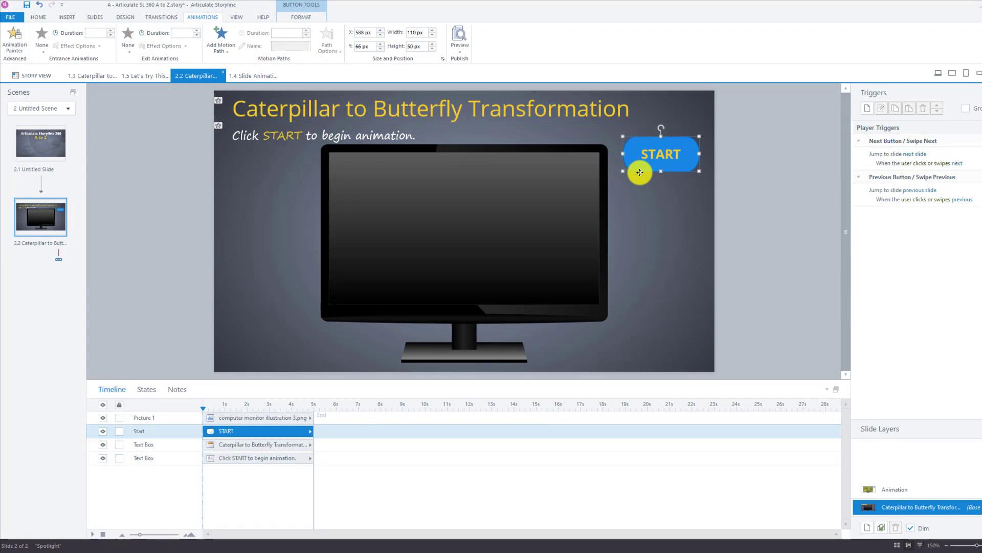
pyautogui.click(40, 49)
pyautogui.click(95, 71)
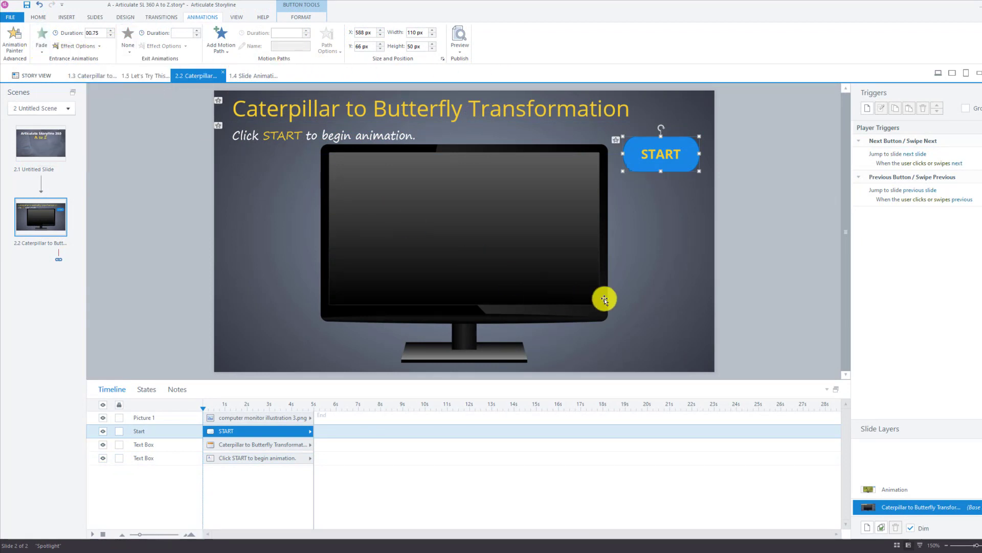
pyautogui.click(650, 264)
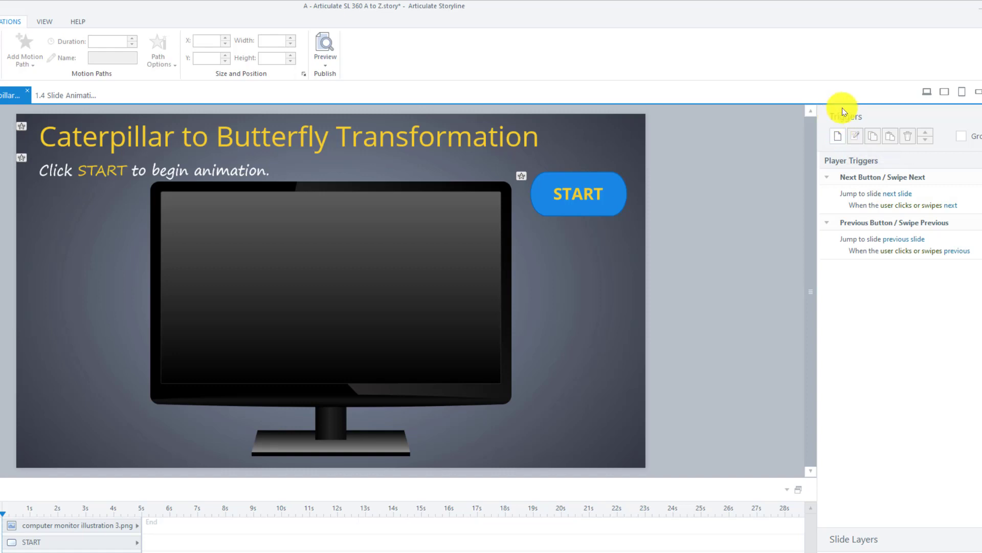
# - Add a trigger that shows the Animation layer when the user clicks the Start button
pyautogui.click(837, 138)
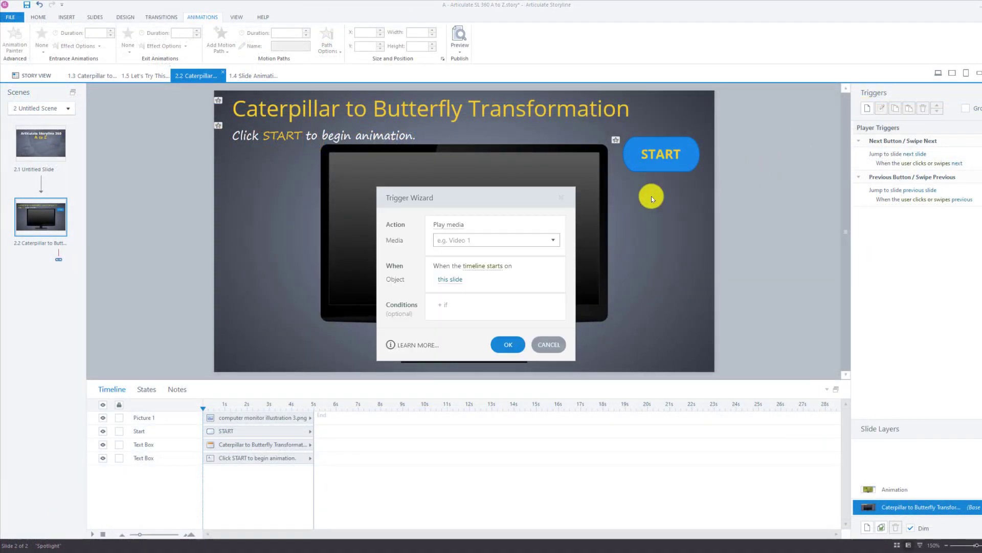
pyautogui.moveTo(519, 198); pyautogui.dragTo(755, 207)
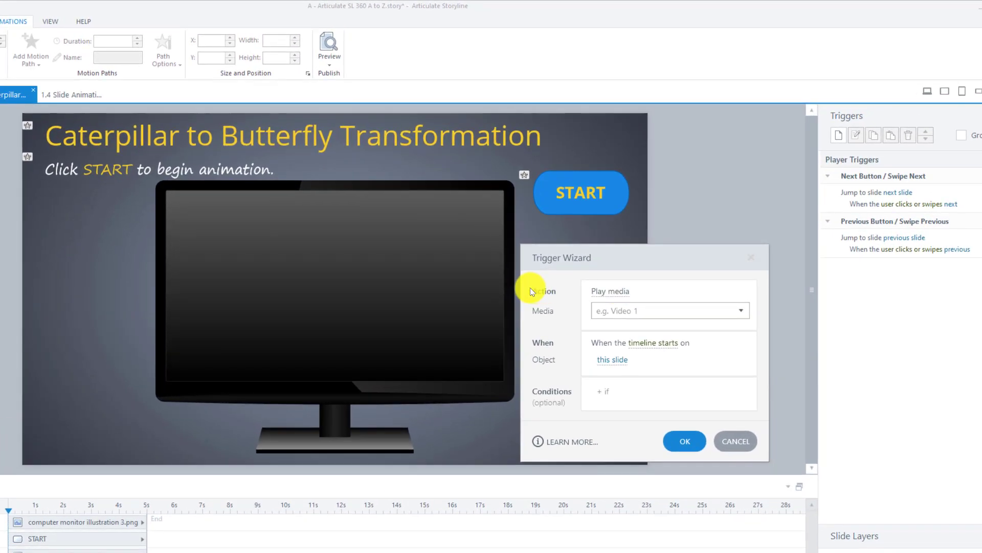
pyautogui.click(602, 291)
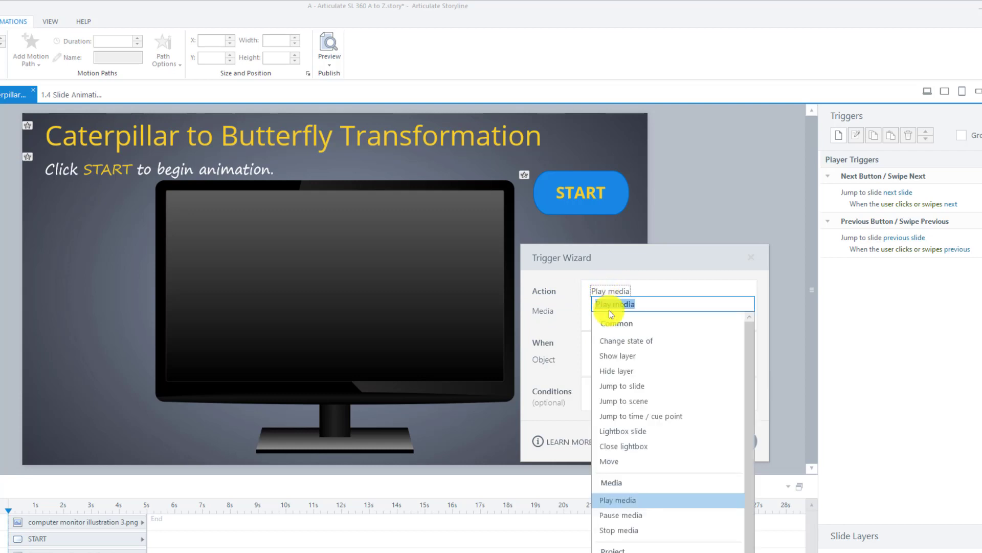
pyautogui.click(657, 355)
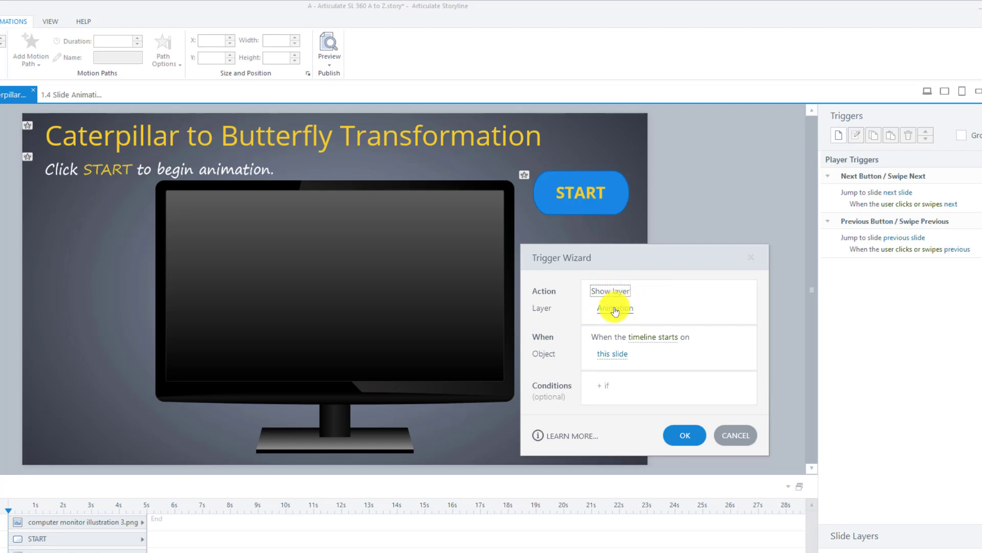
pyautogui.click(643, 337)
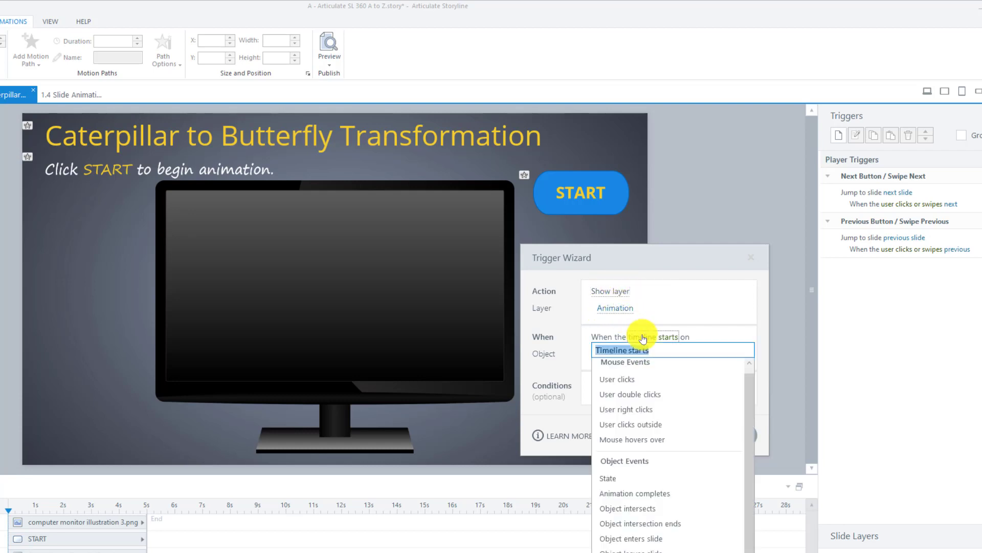
pyautogui.click(614, 379)
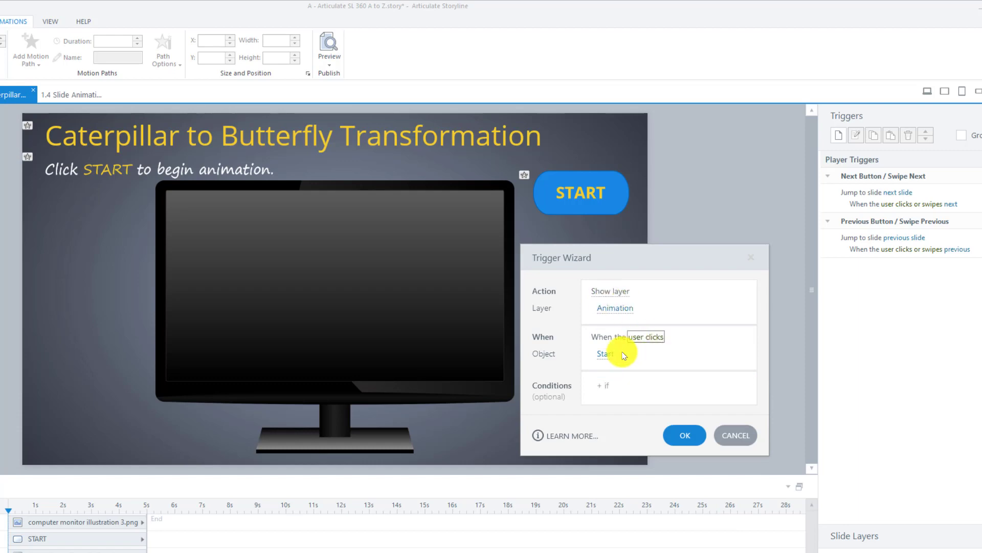
pyautogui.click(683, 434)
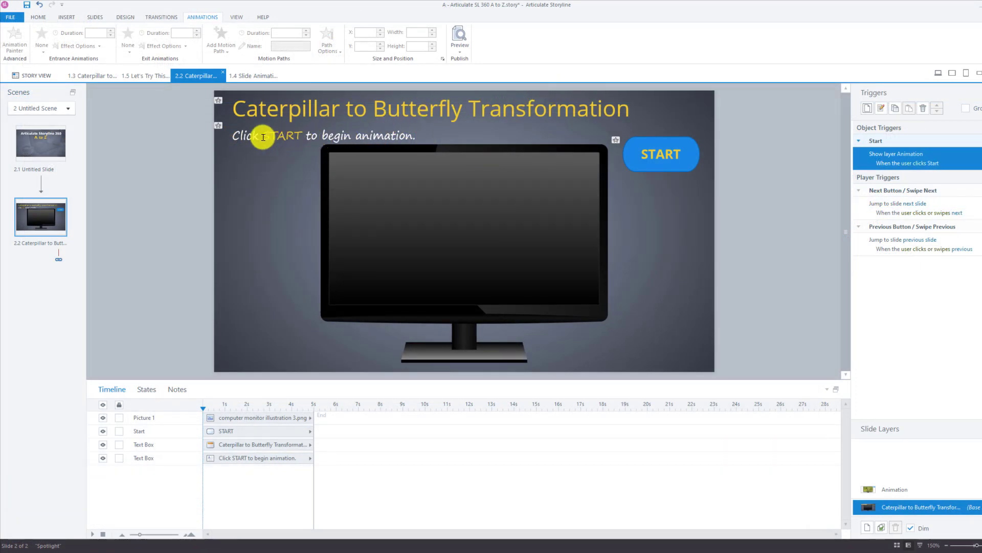
# - Add a trigger that changes the "Click START to begin animation." text box to Hidden when the user clicks Start
pyautogui.click(255, 136)
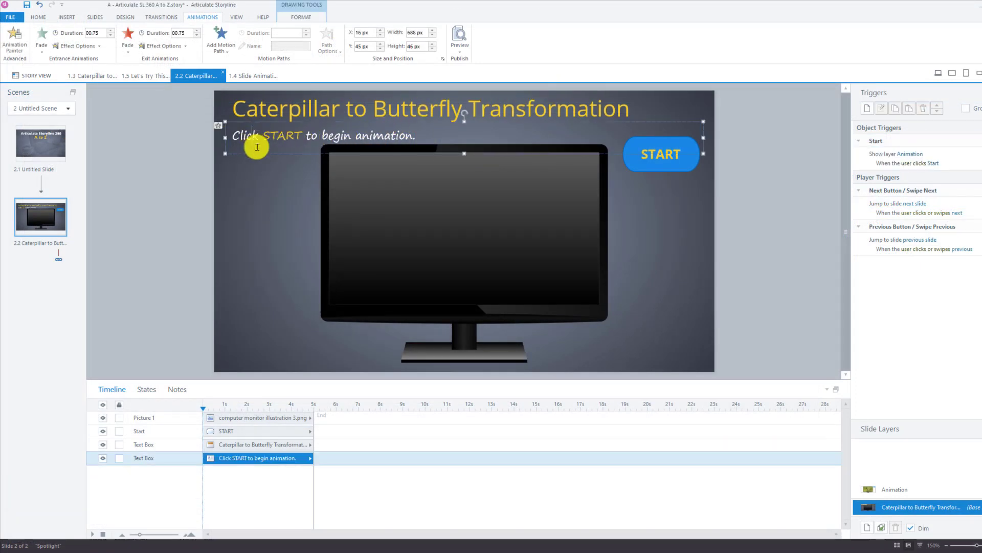
pyautogui.click(758, 179)
pyautogui.click(868, 109)
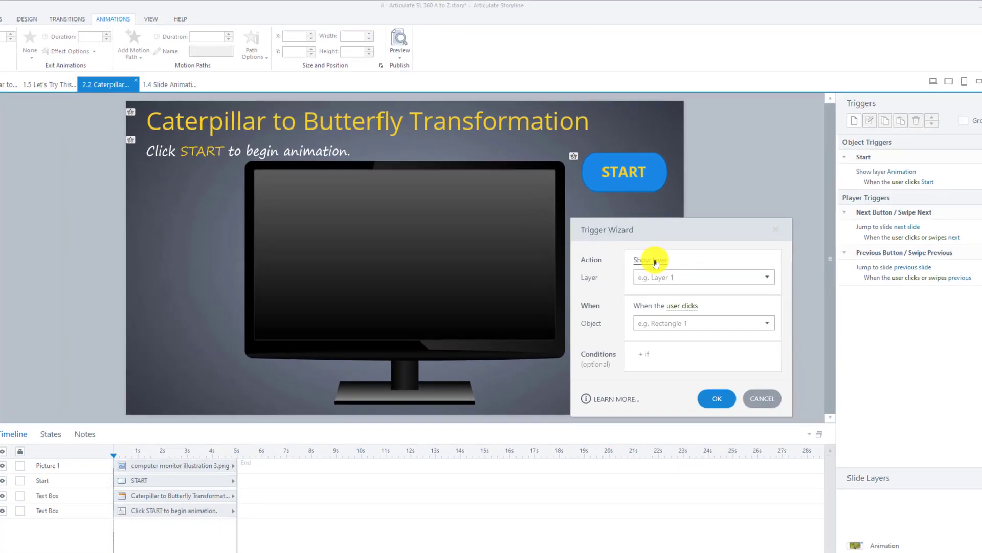
pyautogui.click(656, 263)
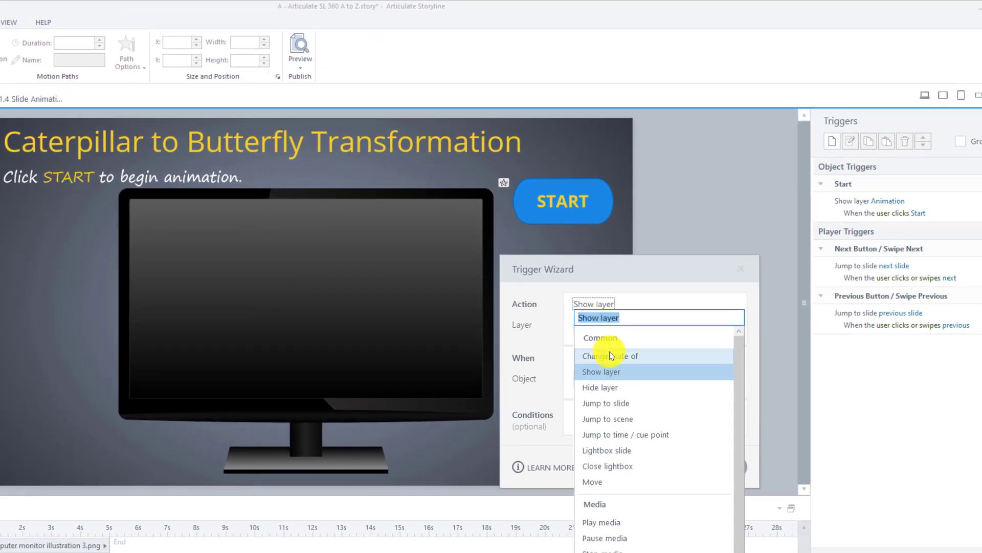
pyautogui.click(664, 301)
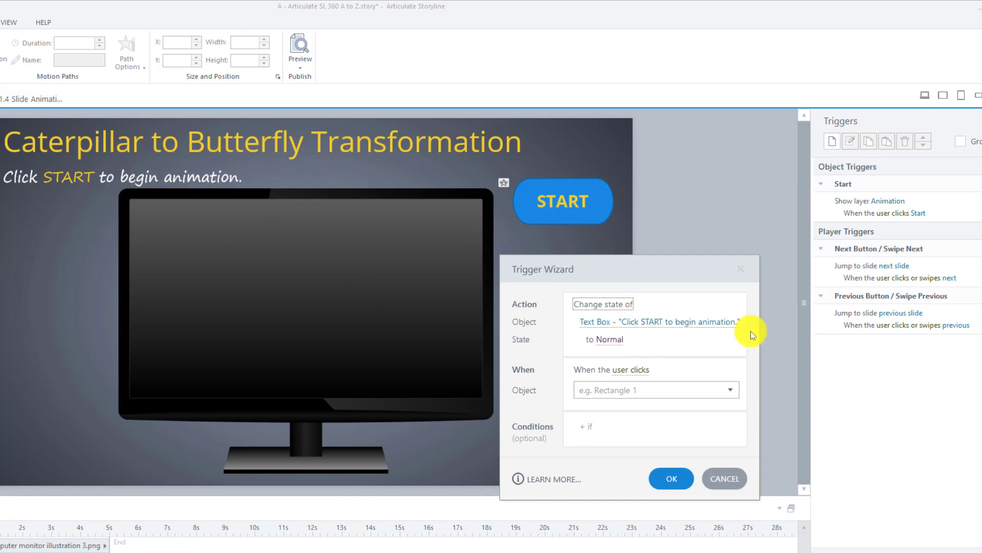
pyautogui.click(604, 340)
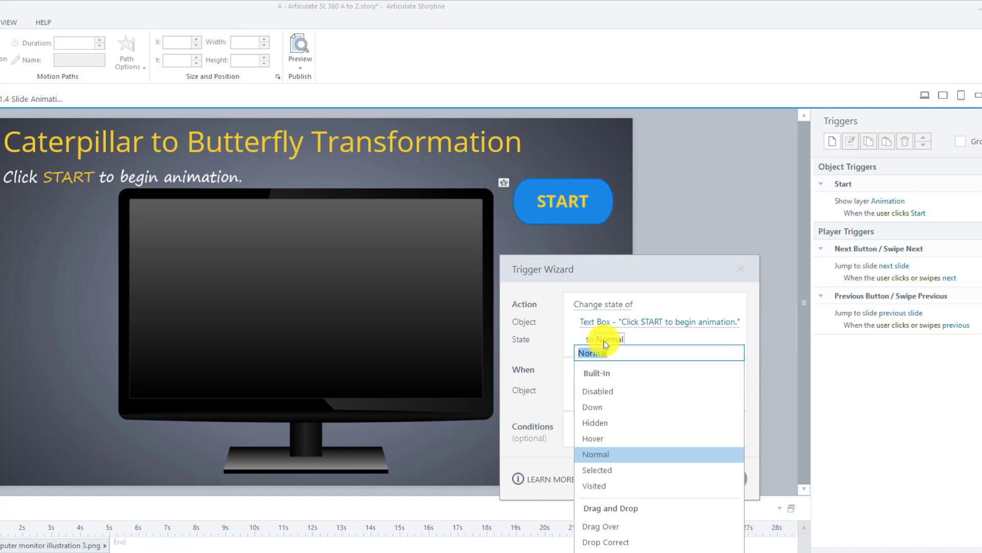
pyautogui.click(606, 418)
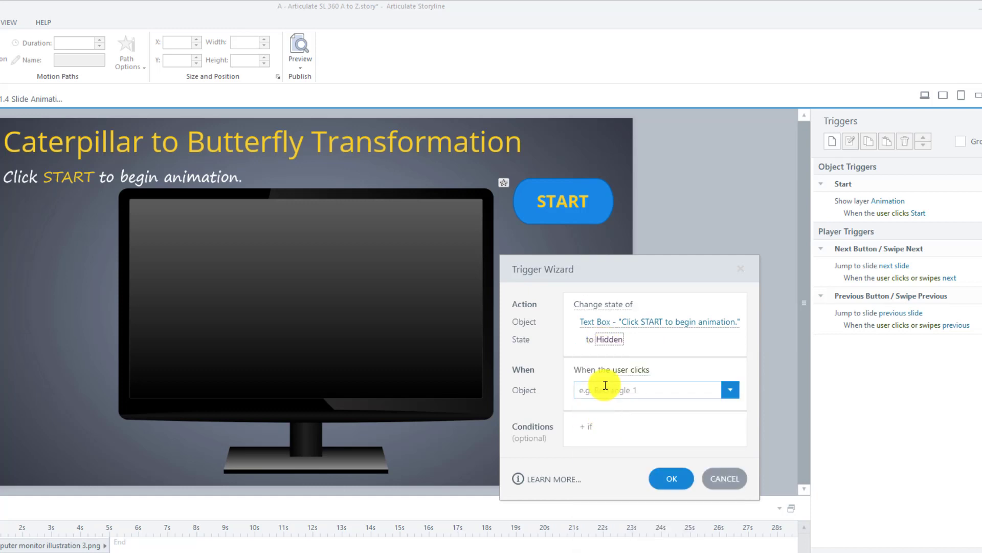
pyautogui.click(729, 392)
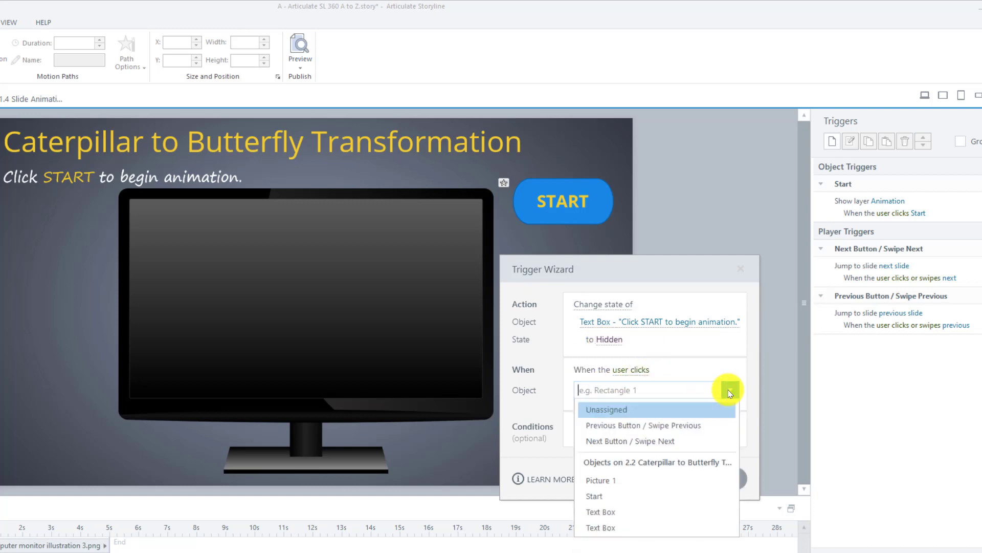
pyautogui.click(593, 496)
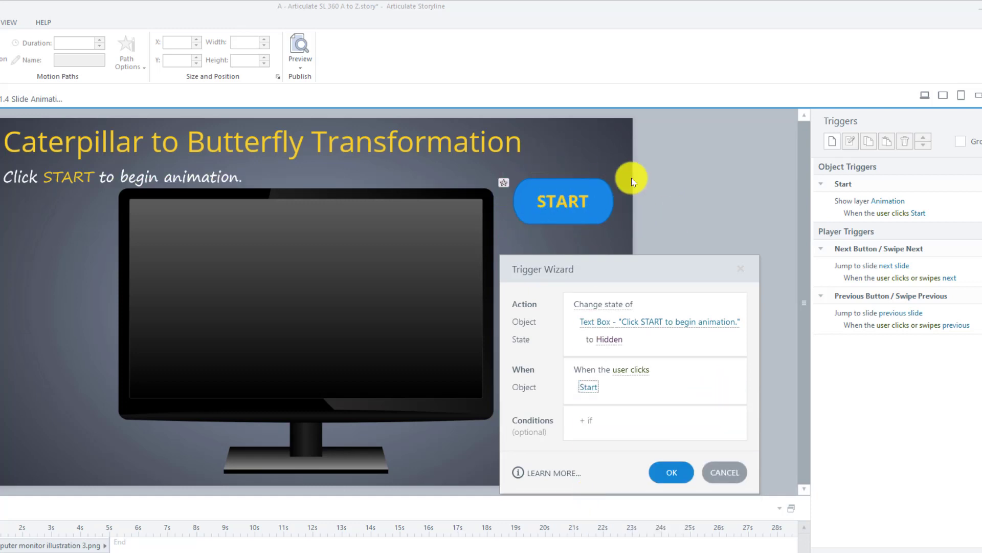
pyautogui.click(664, 476)
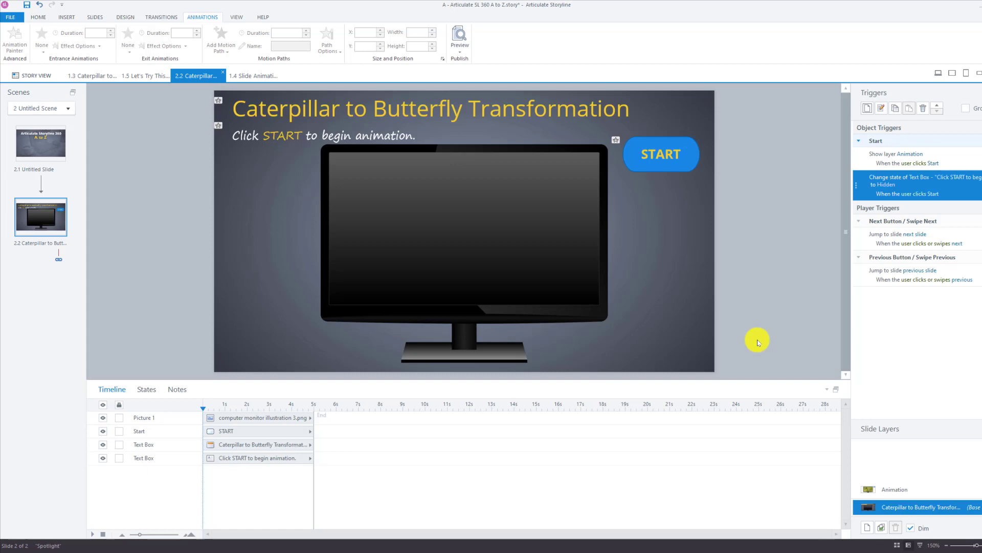
# - Add a trigger that changes the state of the START button to Hidden when the user clicks Start
pyautogui.click(865, 110)
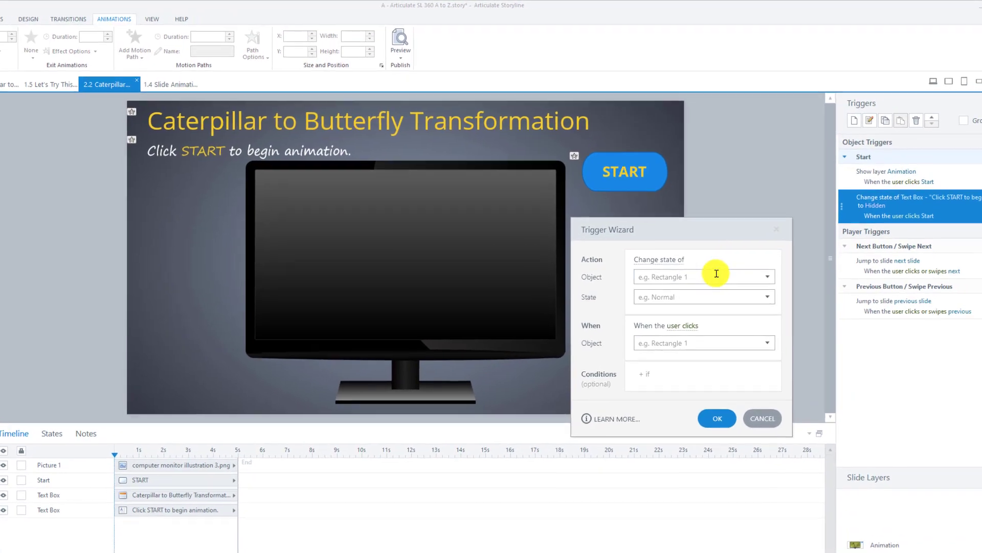
pyautogui.click(734, 254)
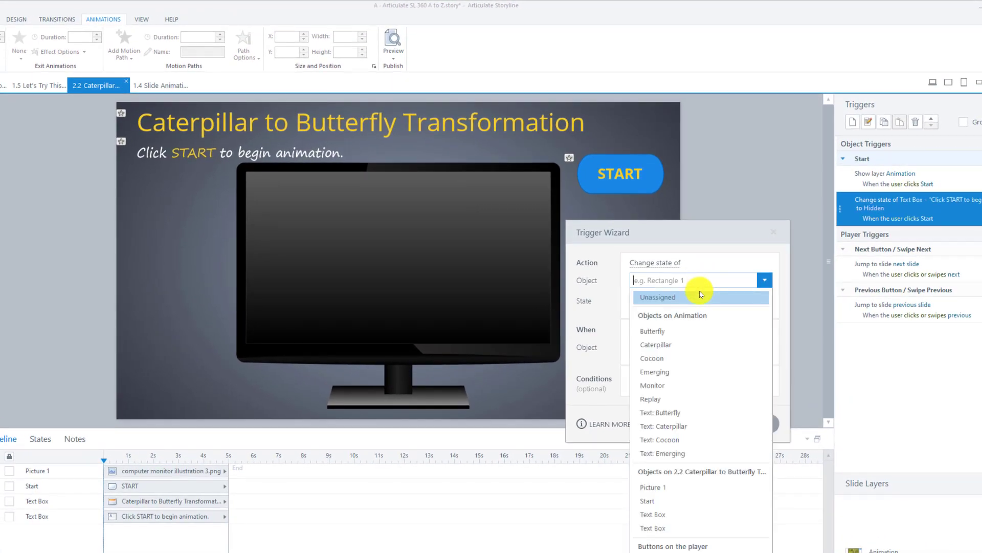
pyautogui.click(659, 502)
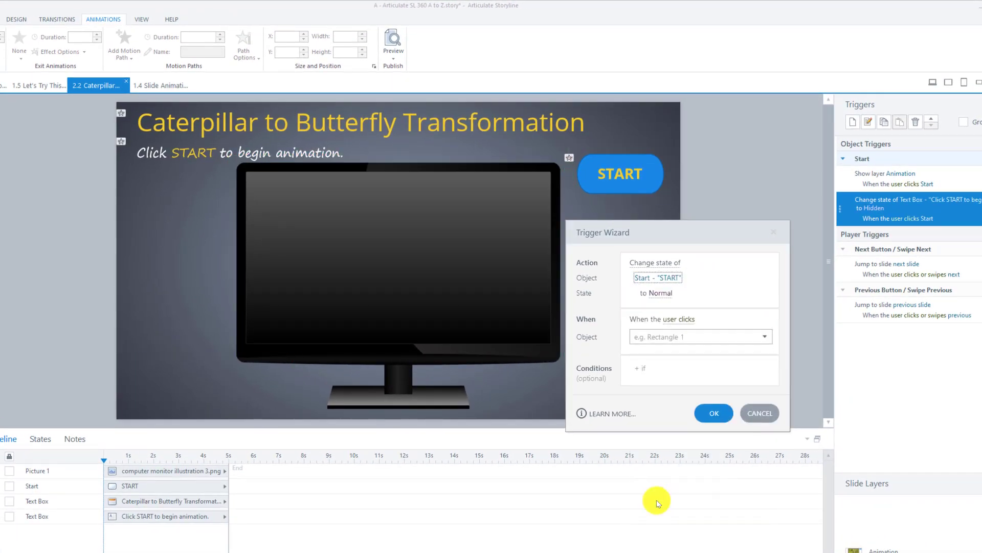
pyautogui.click(657, 298)
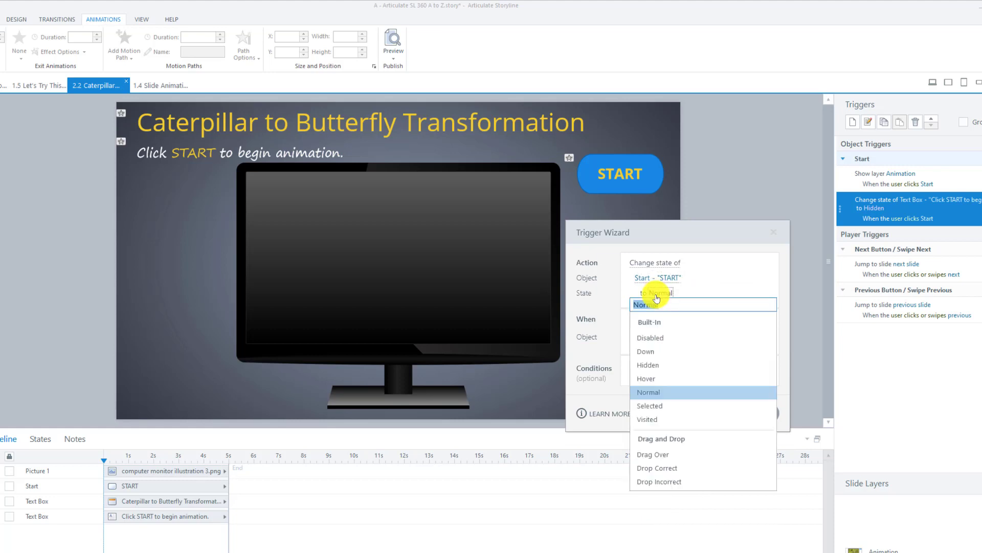
pyautogui.click(657, 365)
pyautogui.click(681, 337)
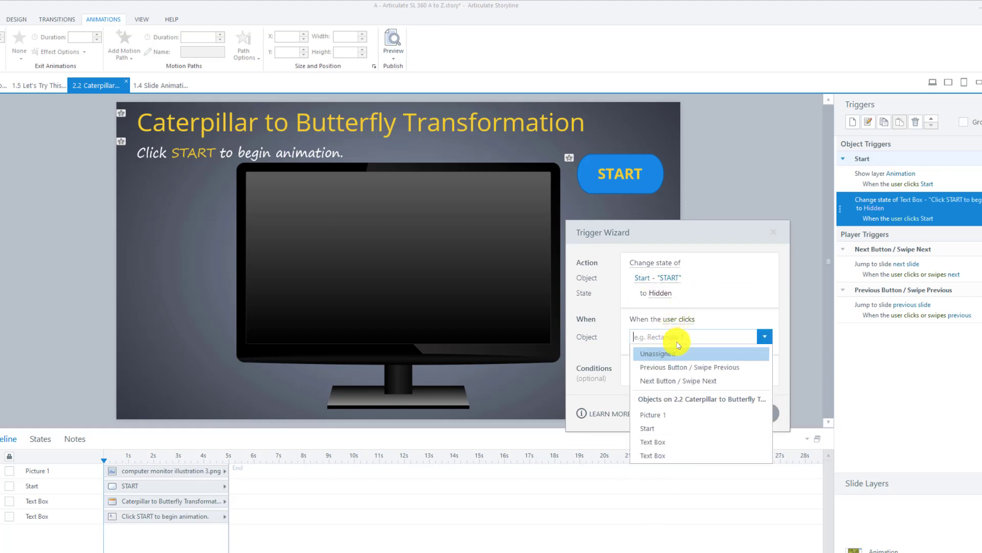
pyautogui.click(672, 429)
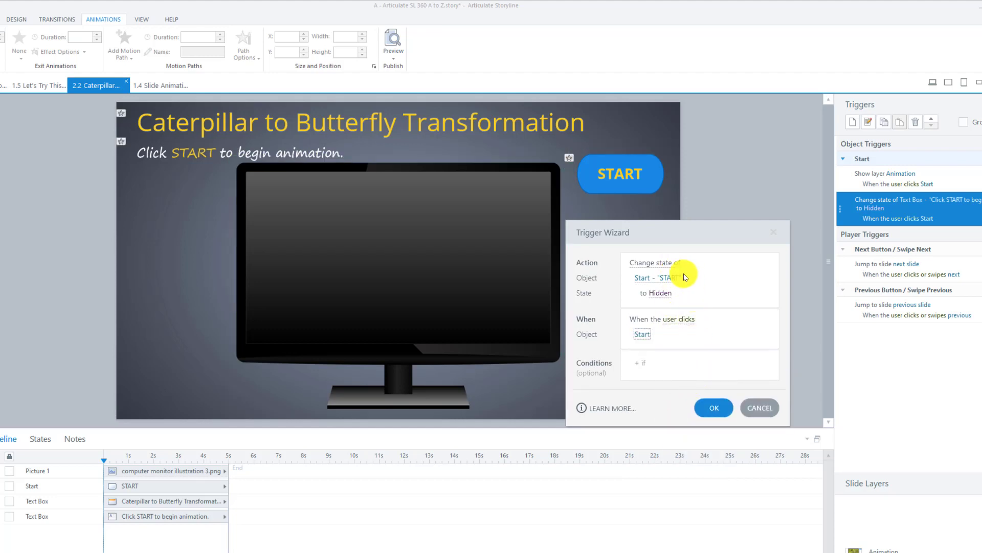
pyautogui.click(712, 410)
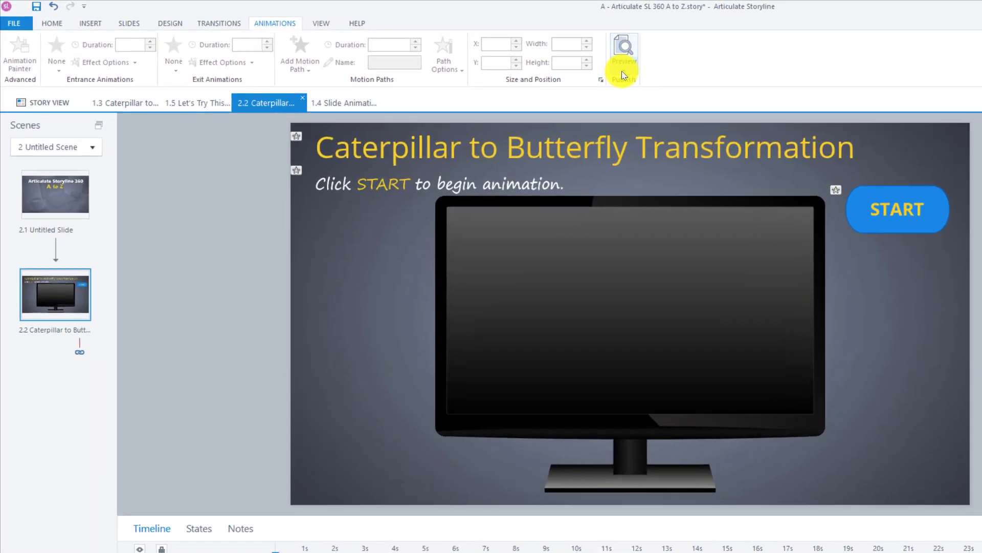
# - Preview this slide, run the animation with its START button, and close the preview
pyautogui.click(623, 76)
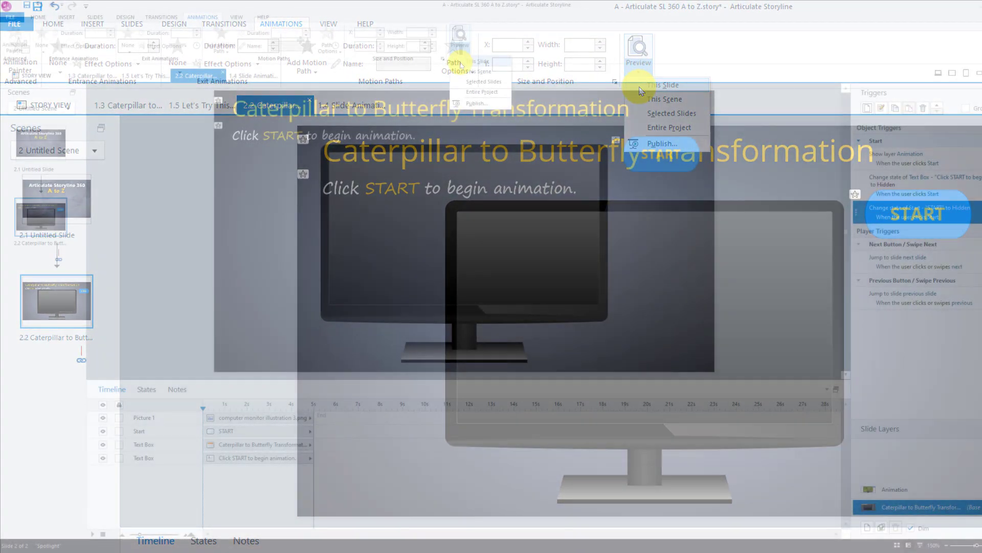
pyautogui.click(640, 87)
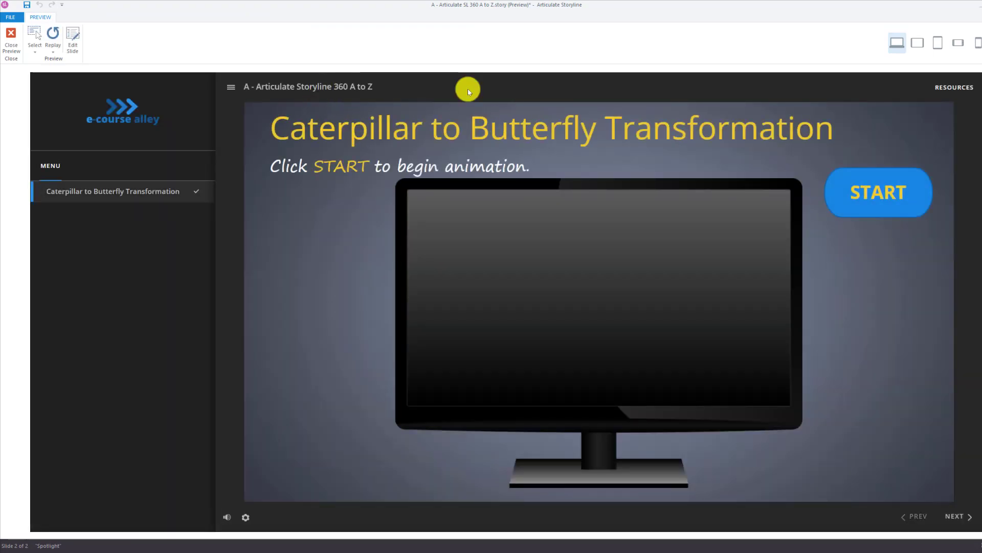
pyautogui.click(884, 198)
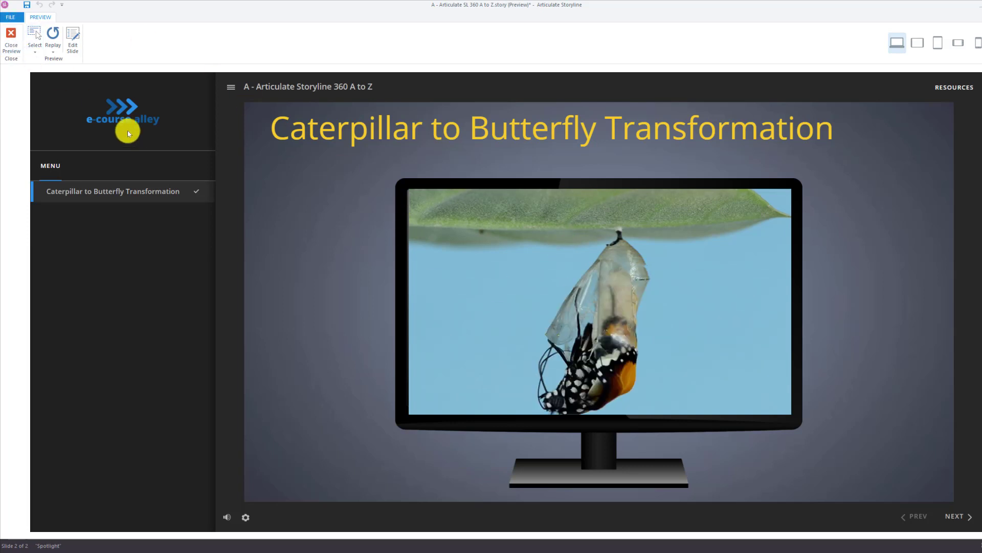
pyautogui.click(11, 35)
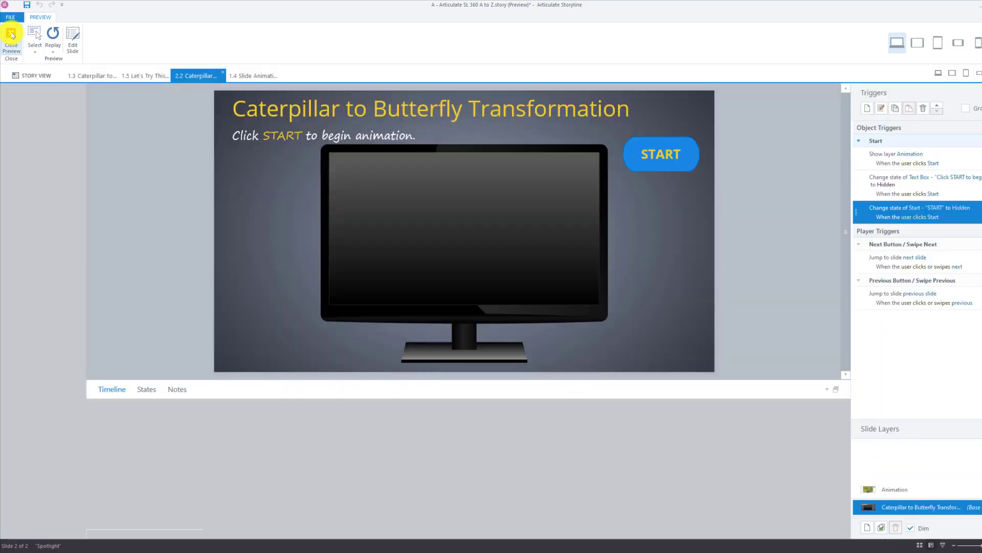
# - Extend the base layer's timeline to about 28 seconds so all its objects stay on longer
pyautogui.click(294, 139)
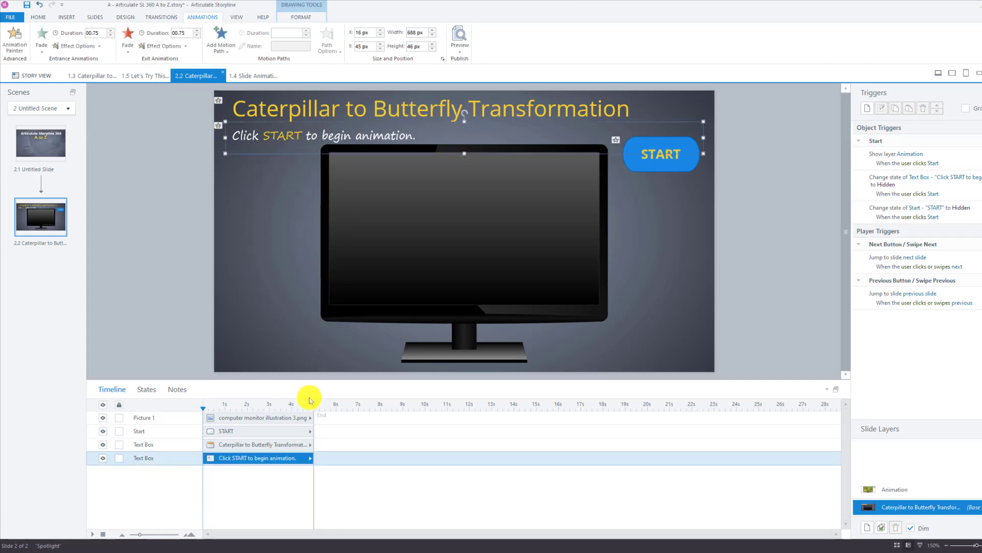
pyautogui.moveTo(311, 412); pyautogui.dragTo(832, 413)
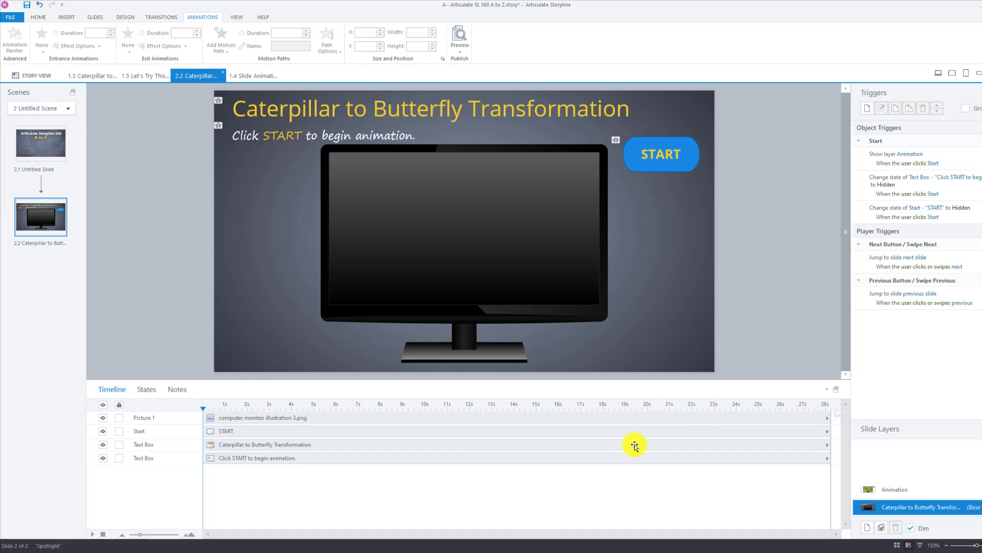
# - Preview the slide again with the longer timeline, start the animation, and return to editing
pyautogui.click(457, 54)
pyautogui.click(473, 72)
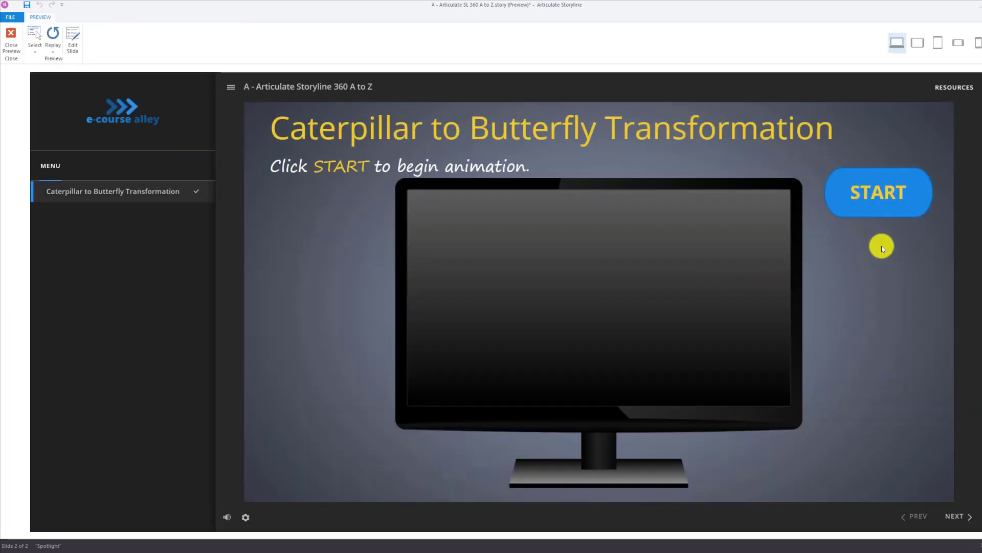
pyautogui.click(892, 201)
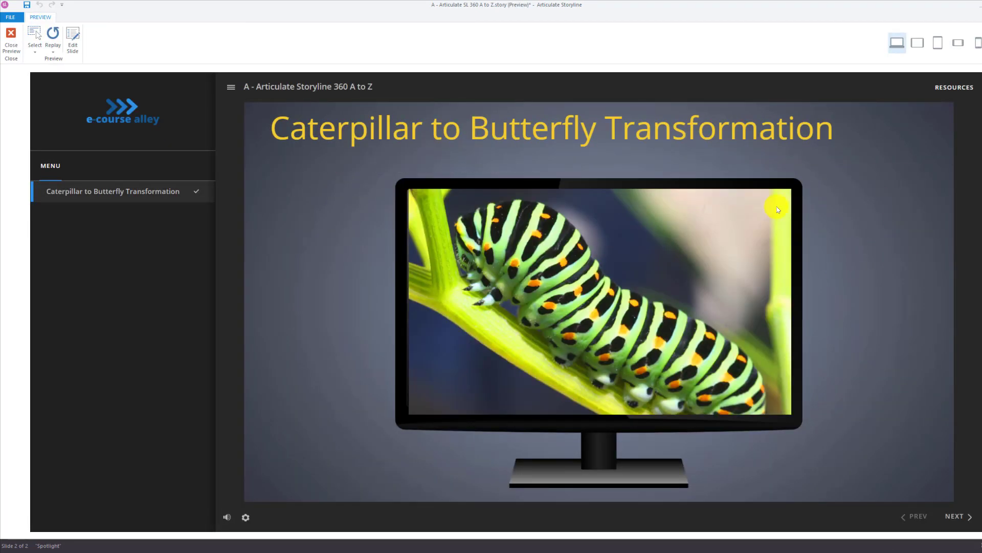
pyautogui.click(11, 35)
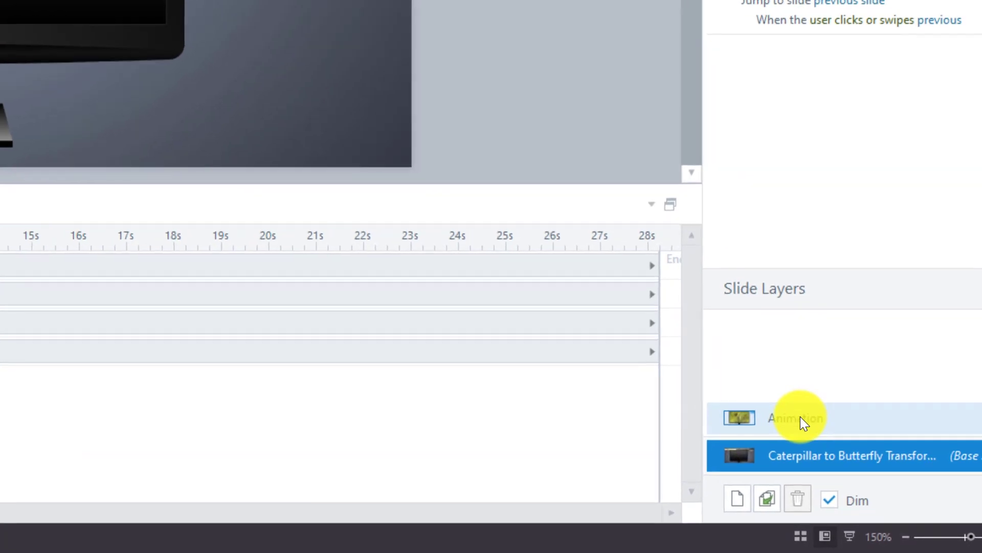
# - Open the Animation layer and select its Text: Caterpillar object in the timeline
pyautogui.click(899, 492)
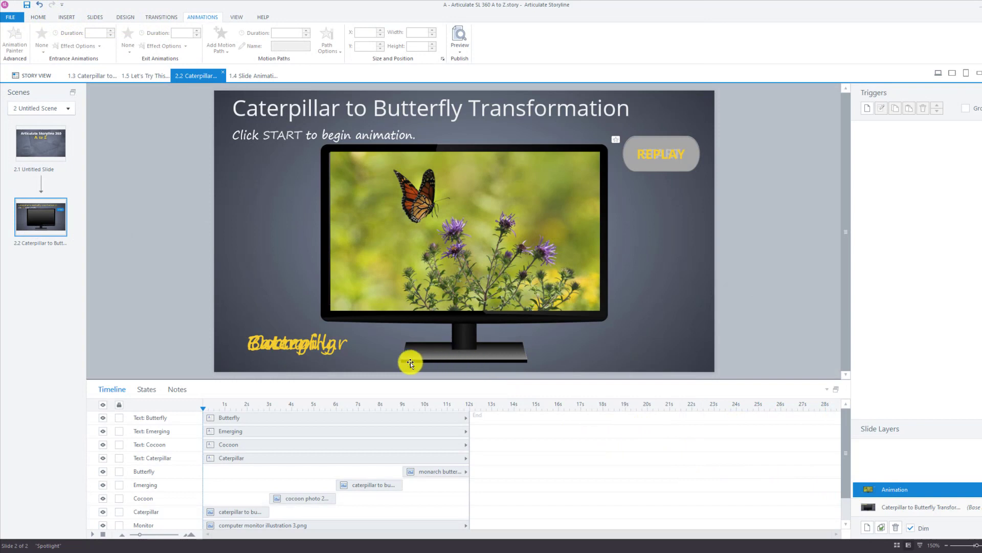
pyautogui.click(180, 462)
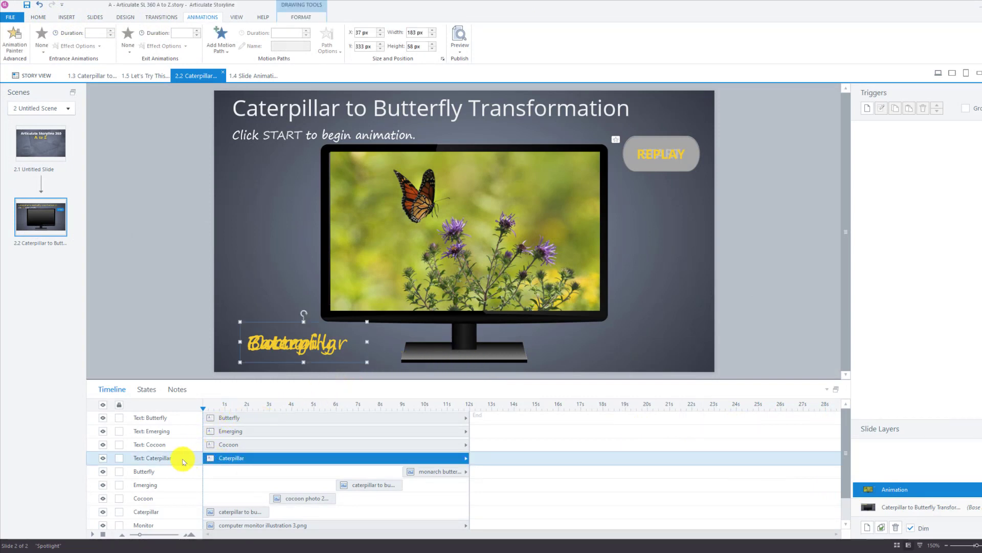
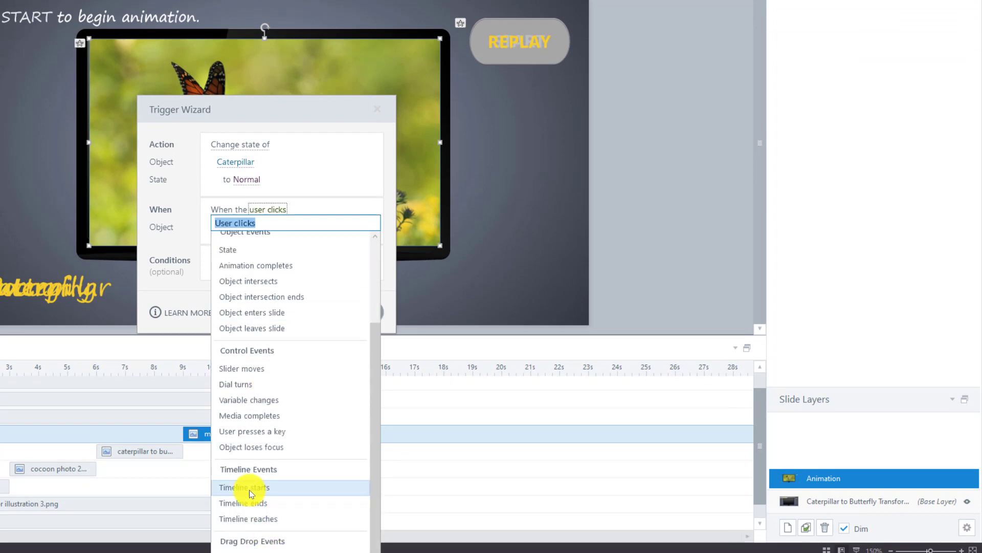
# - Make the trigger that changes Caterpillar to Normal fire when the timeline starts on this layer, and save it
pyautogui.click(250, 492)
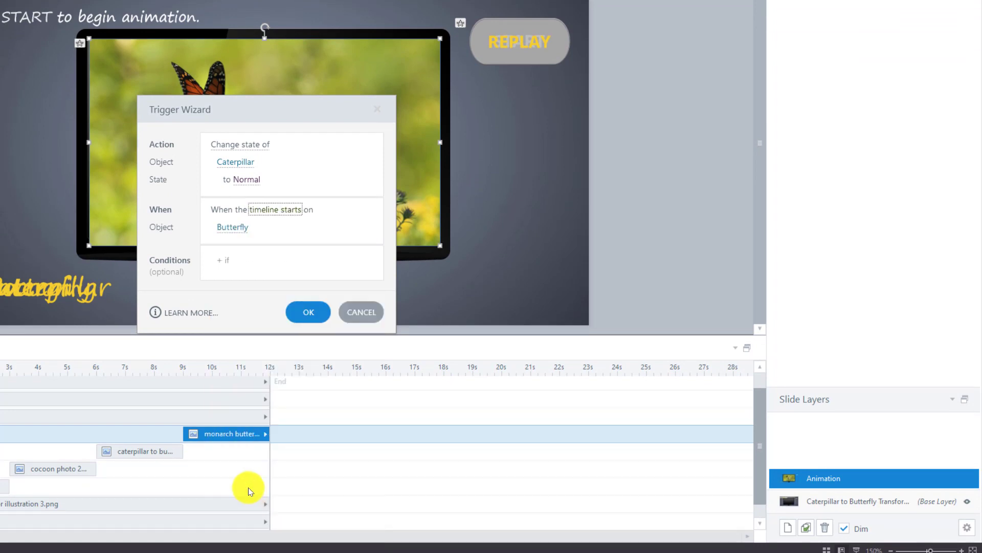
pyautogui.click(232, 229)
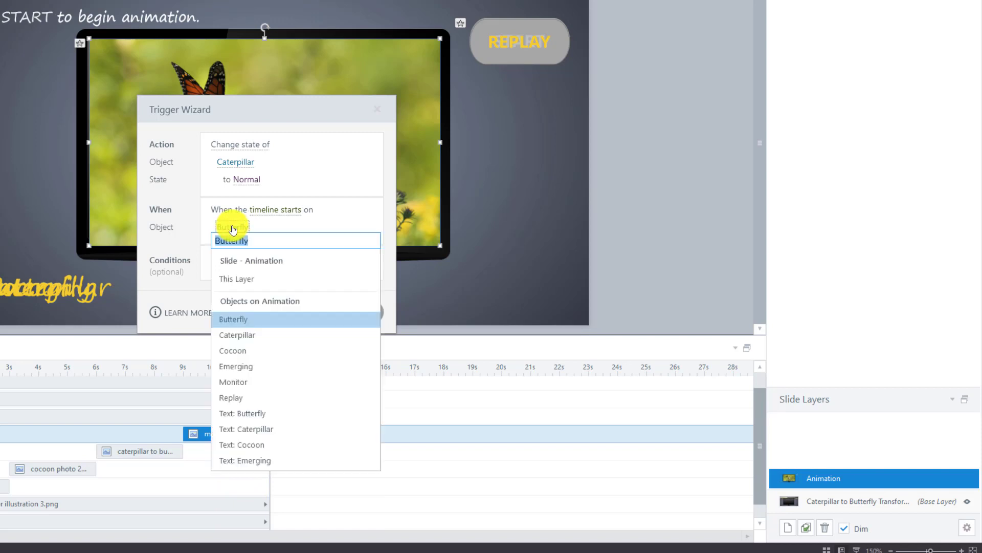
pyautogui.click(228, 279)
pyautogui.click(309, 309)
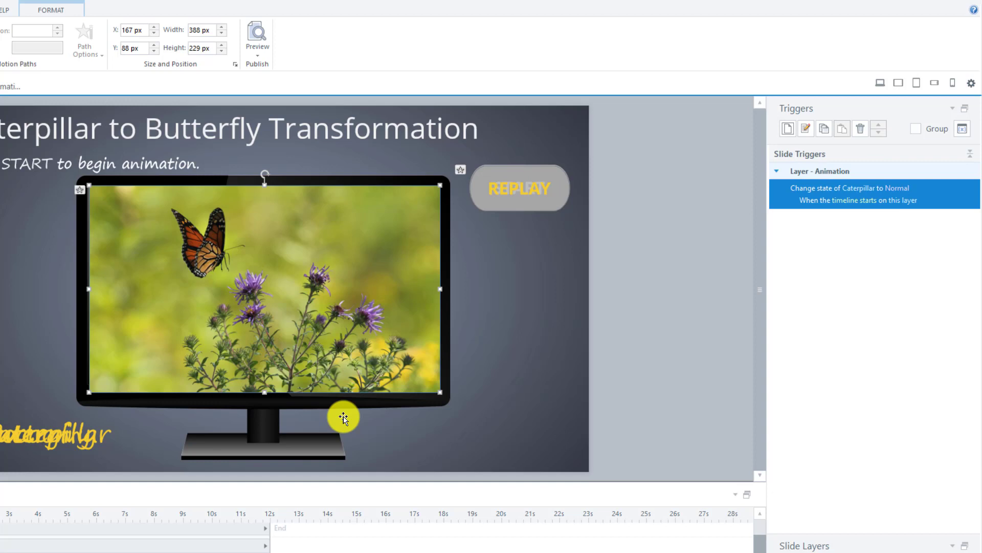
# - Add a trigger that changes the Text: Caterpillar object to Normal when the Caterpillar picture enters the slide
pyautogui.click(787, 129)
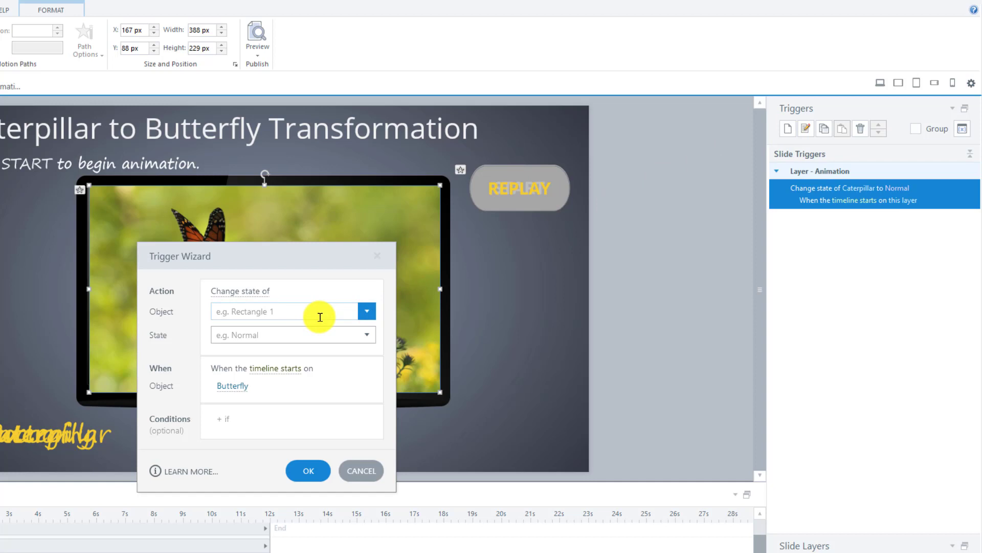
pyautogui.click(368, 310)
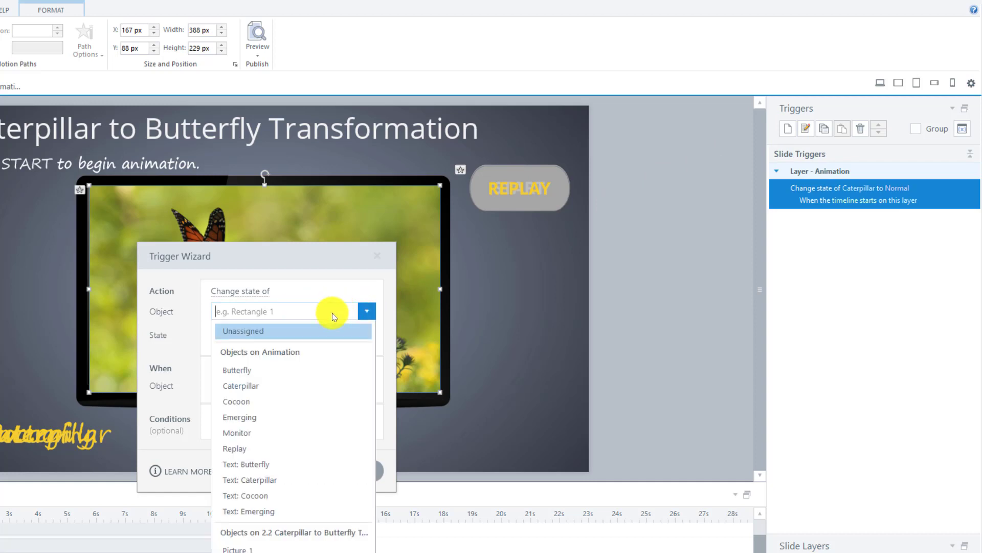
pyautogui.click(261, 479)
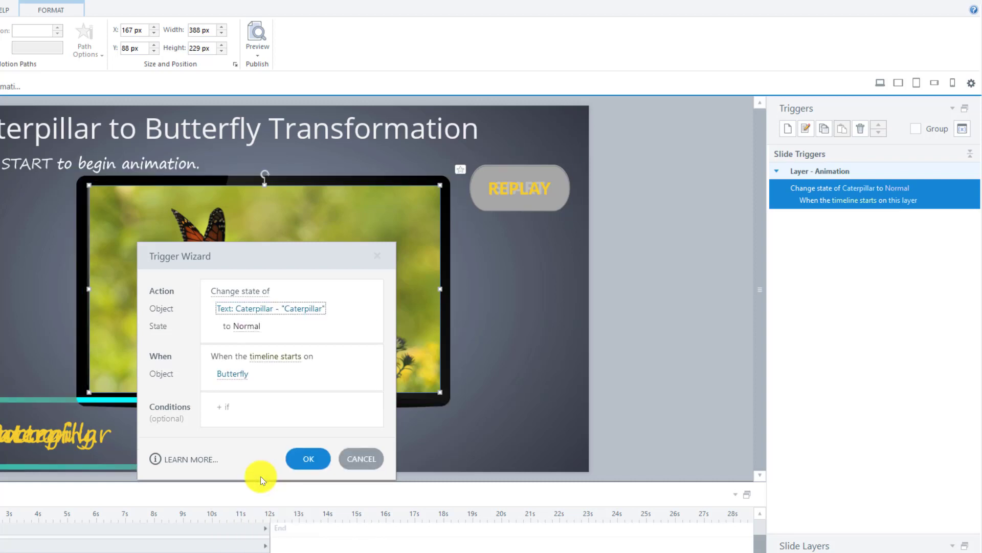
pyautogui.click(268, 360)
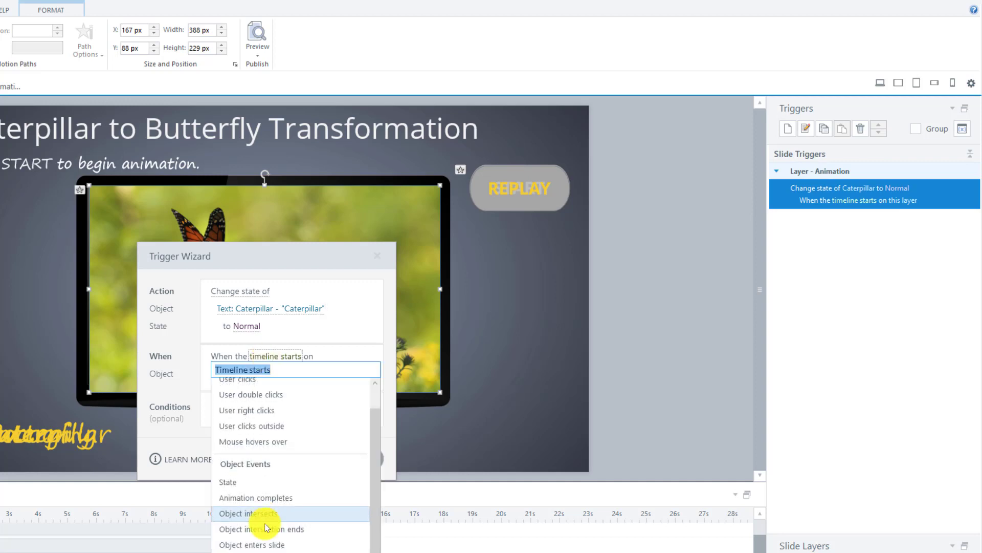
pyautogui.click(261, 546)
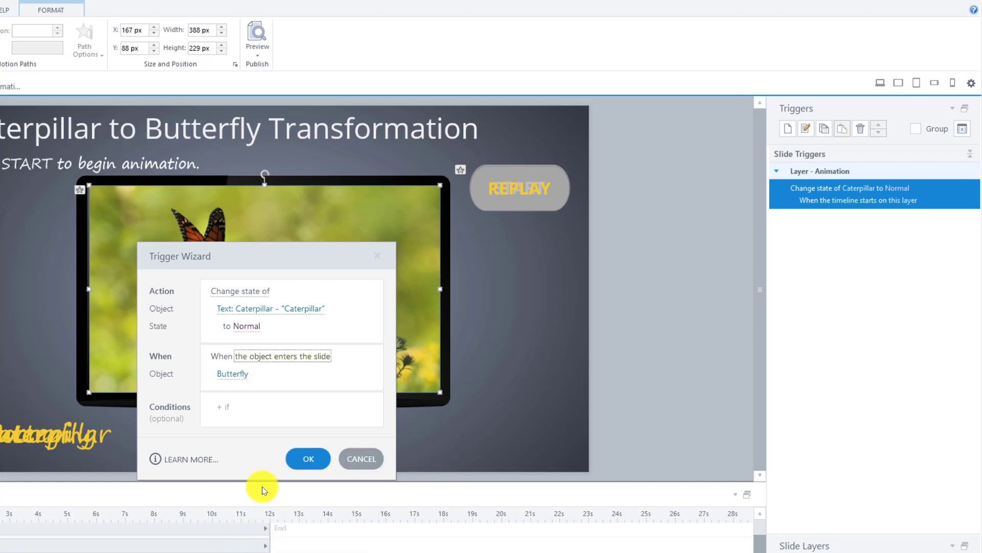
pyautogui.click(228, 379)
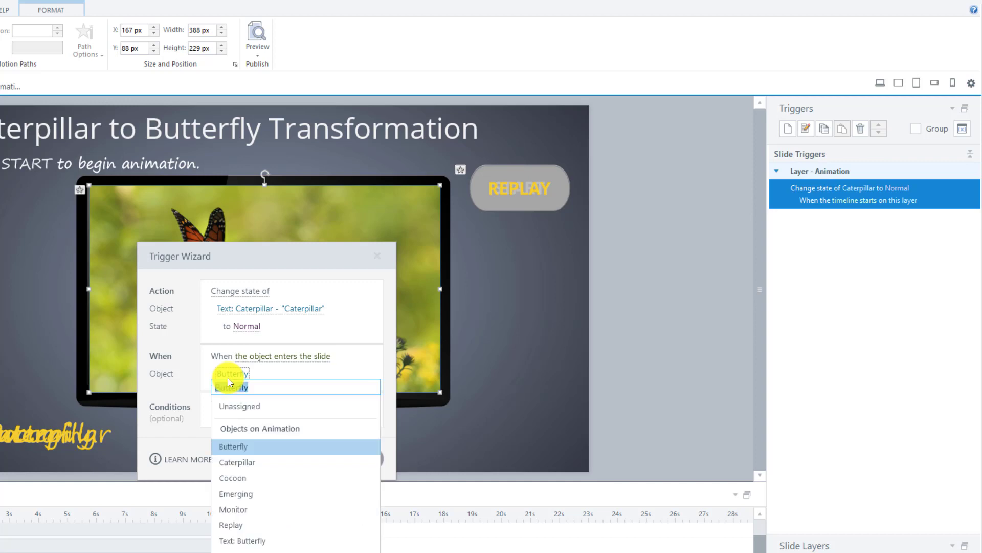
pyautogui.click(237, 462)
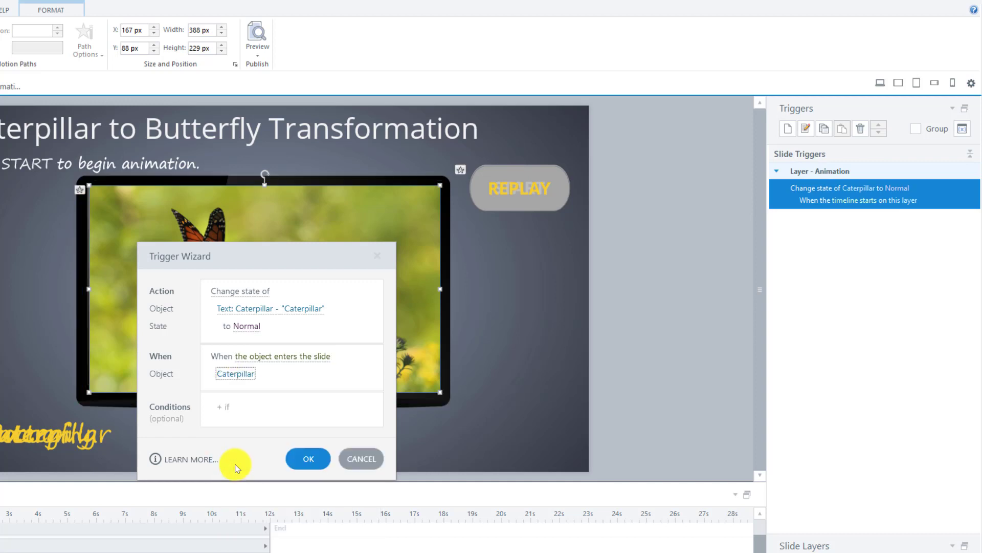
pyautogui.click(305, 462)
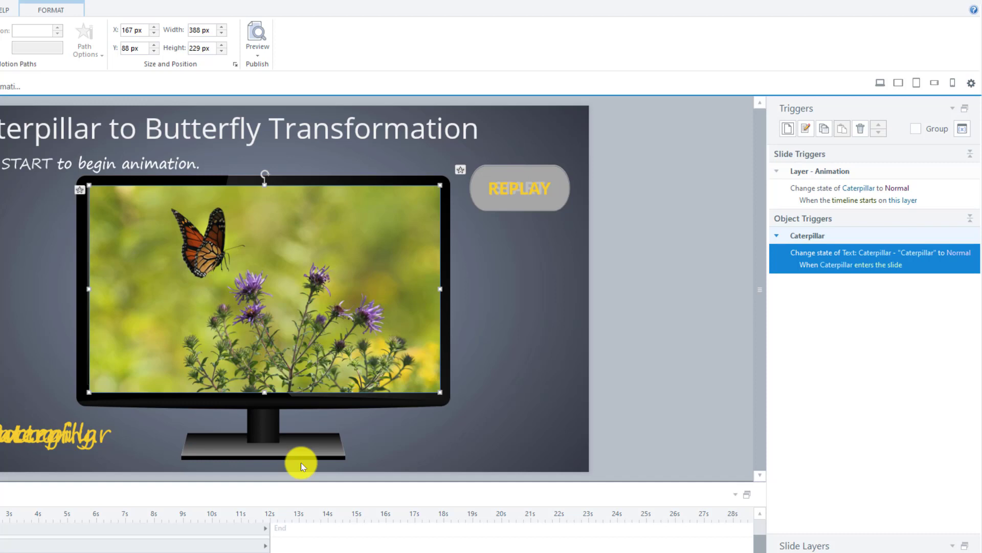
# - Add a trigger that changes the Text: Caterpillar object to Hidden when the Caterpillar picture's Exit animation completes
pyautogui.click(786, 129)
pyautogui.click(297, 321)
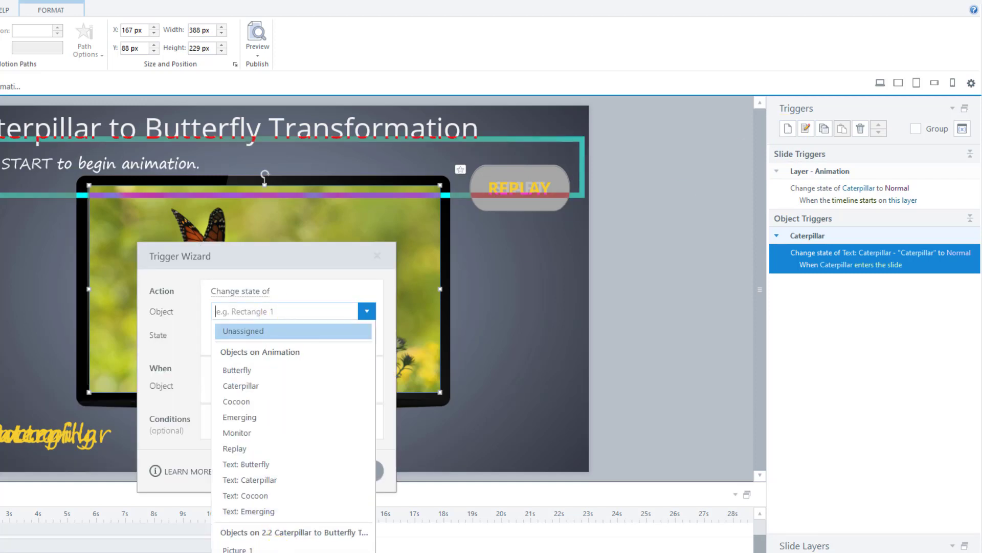
pyautogui.click(257, 483)
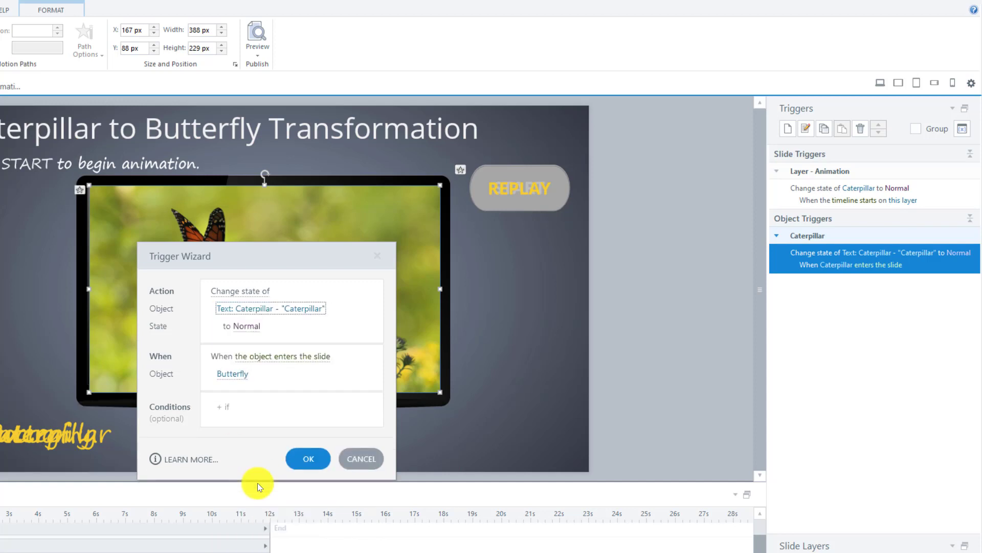
pyautogui.click(245, 327)
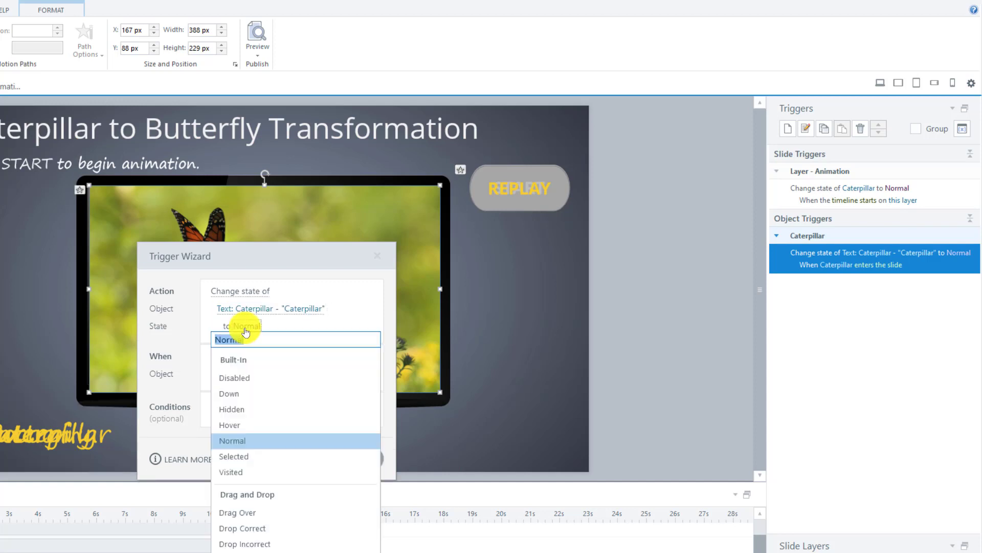
pyautogui.click(244, 407)
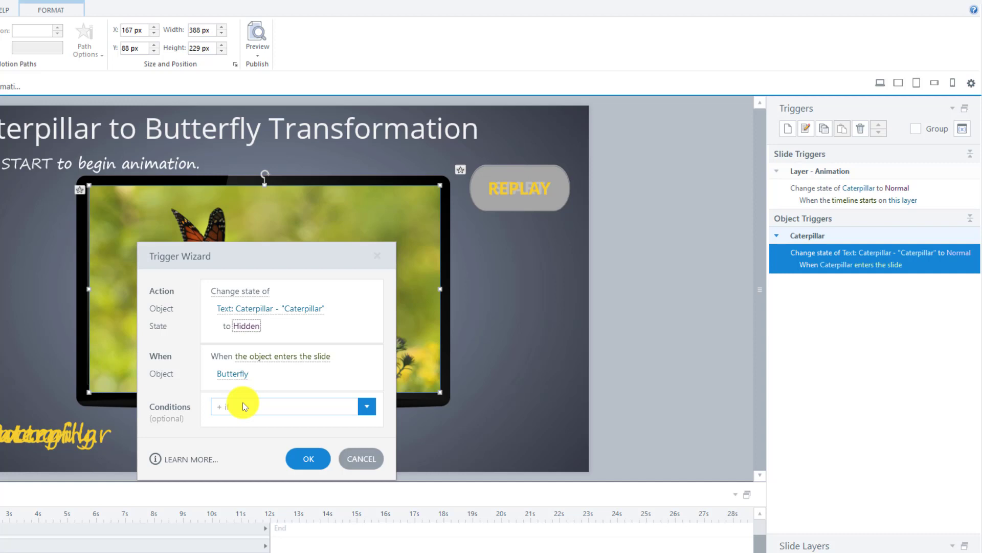
pyautogui.click(261, 358)
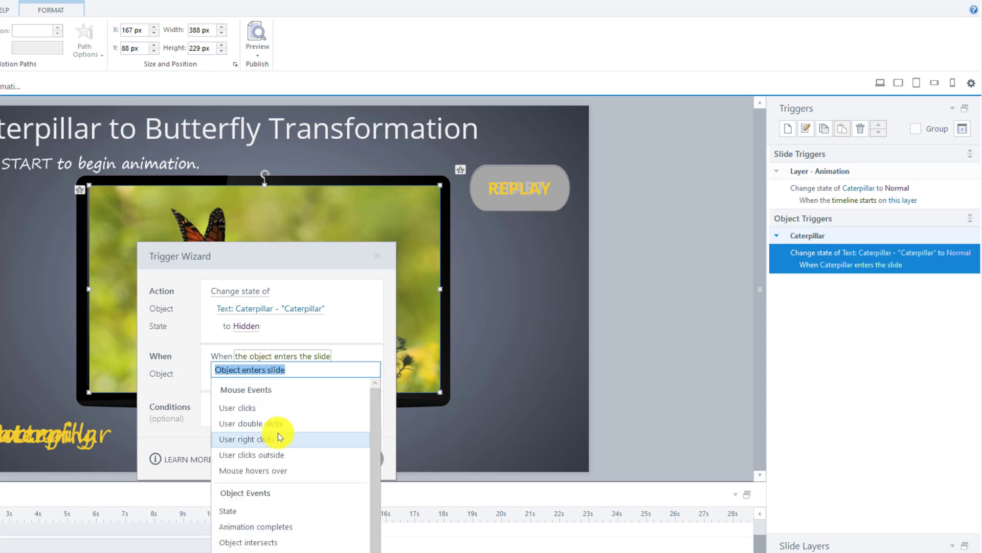
pyautogui.click(256, 526)
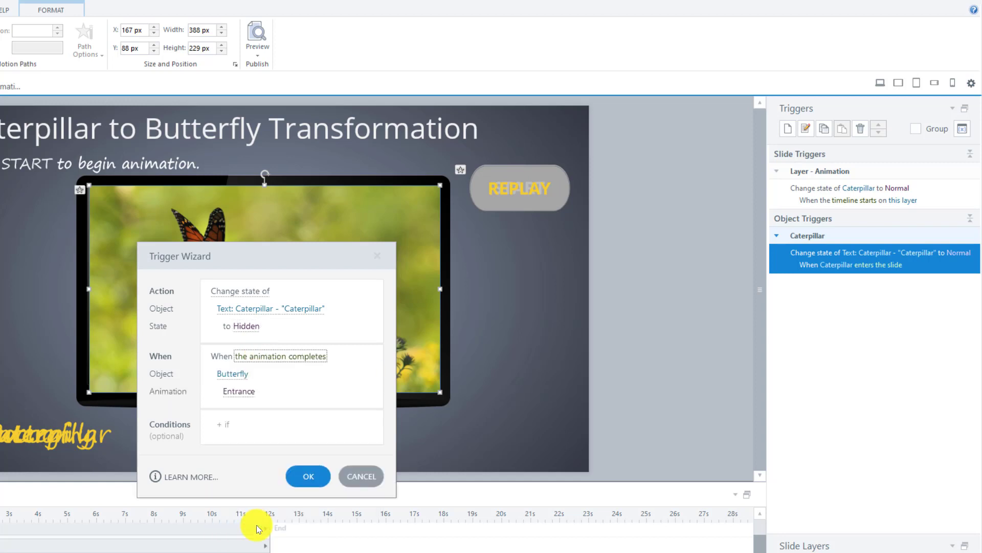
pyautogui.click(247, 380)
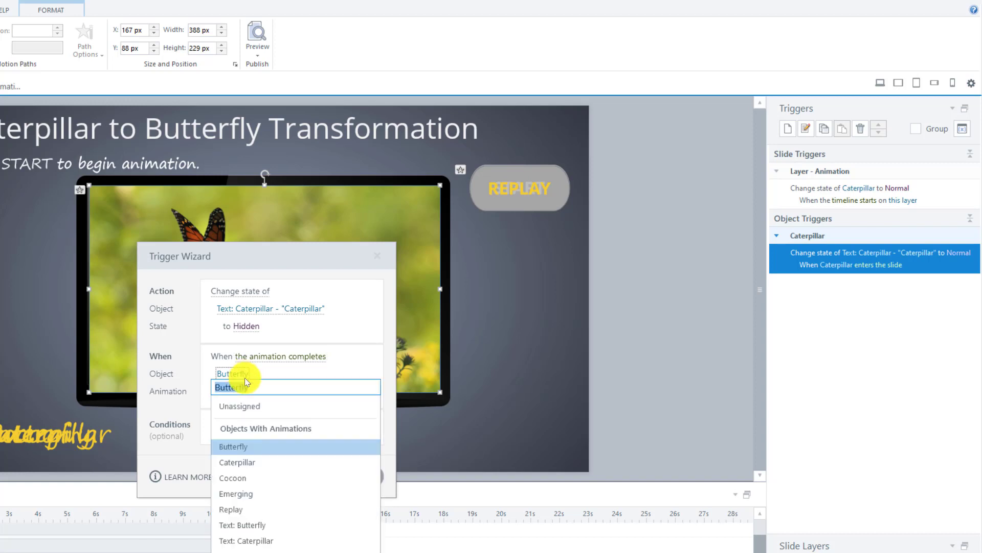
pyautogui.click(243, 463)
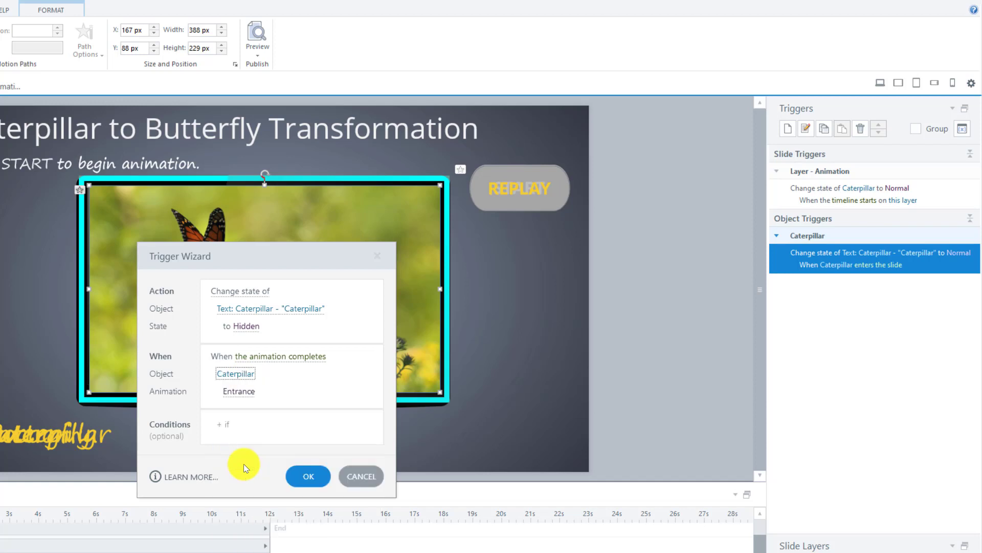
pyautogui.click(239, 395)
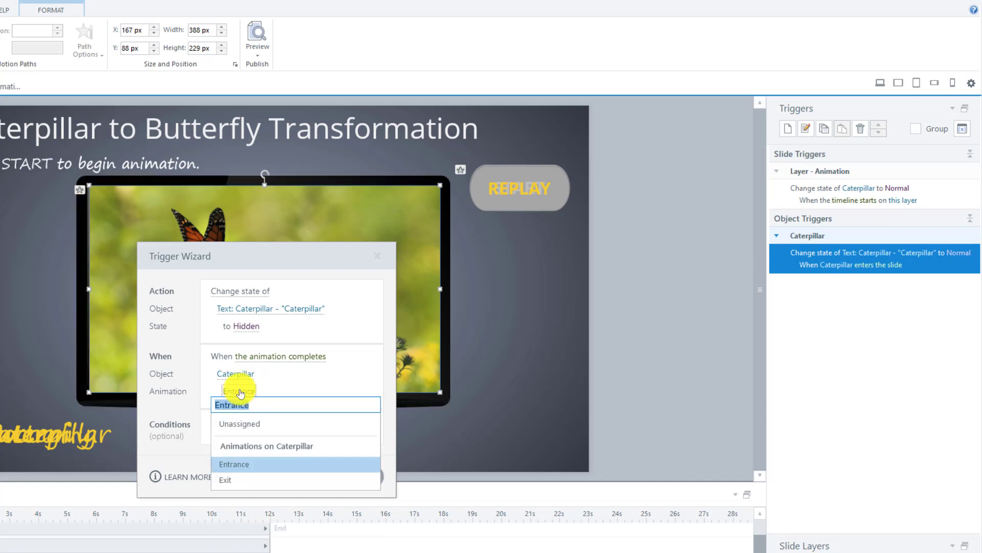
pyautogui.click(235, 478)
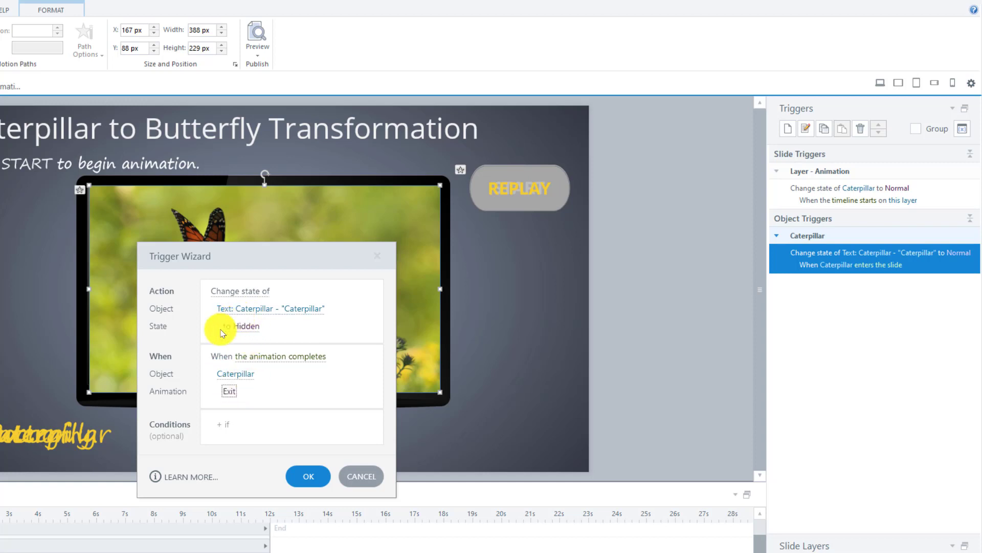
pyautogui.click(305, 474)
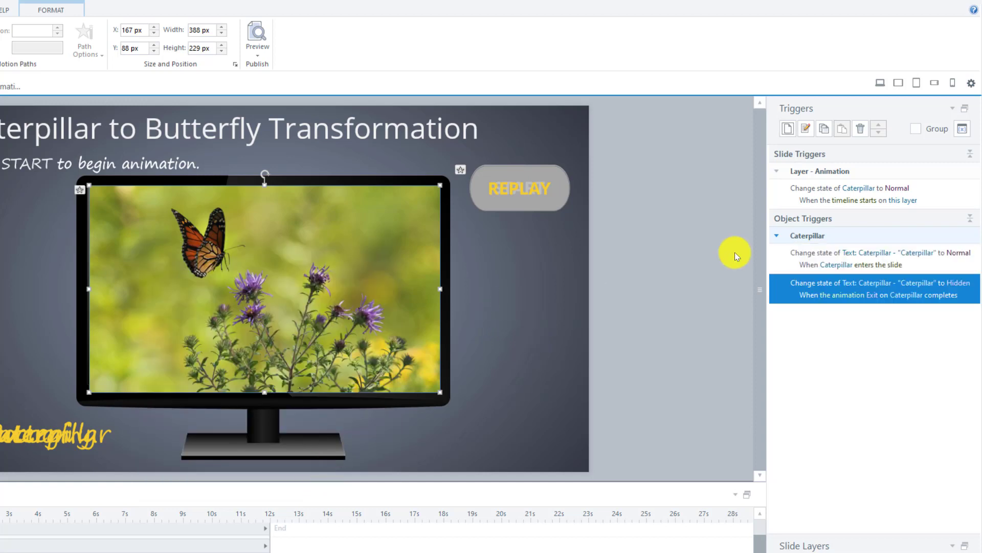
# - Add a trigger that changes the Cocoon picture to Normal when the Caterpillar picture's Exit animation completes
pyautogui.click(790, 127)
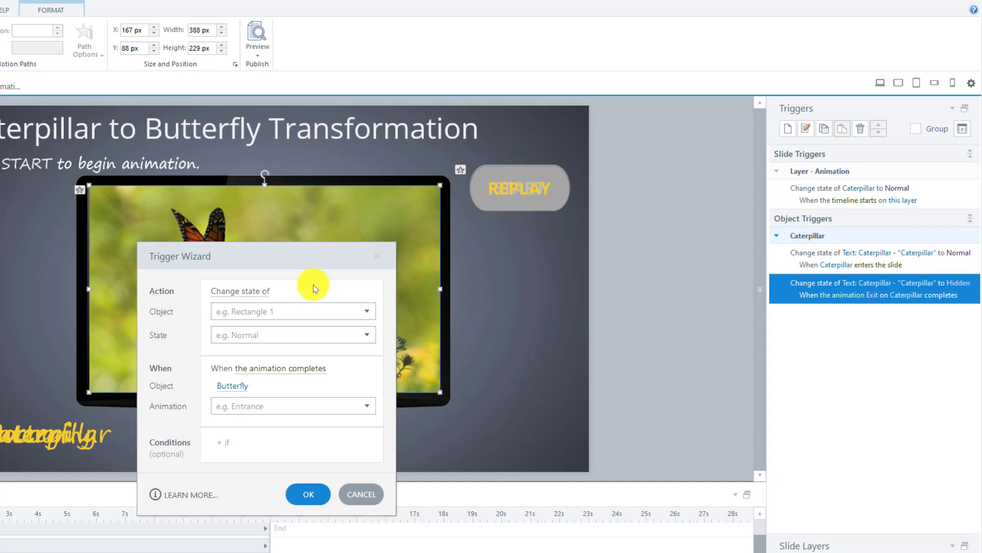
pyautogui.click(297, 312)
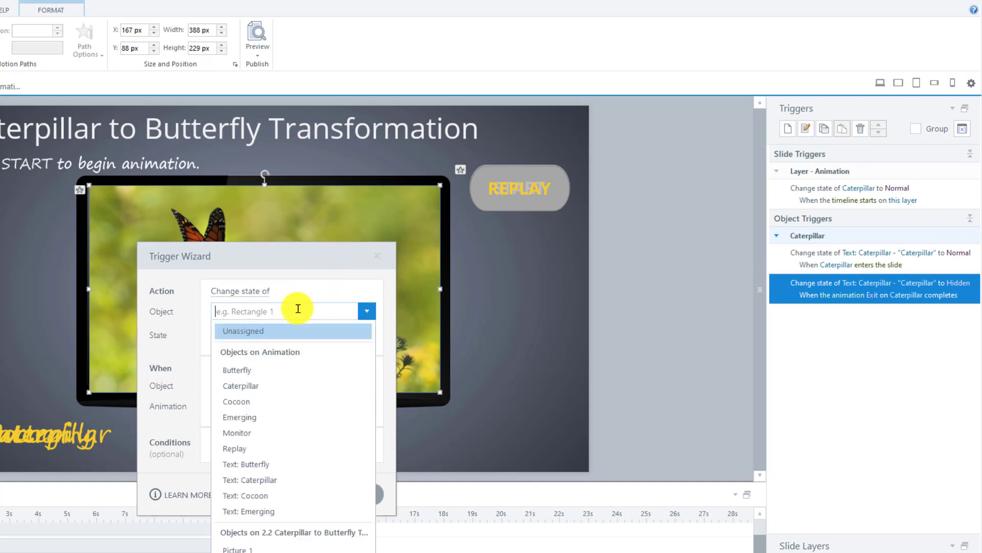
pyautogui.click(233, 401)
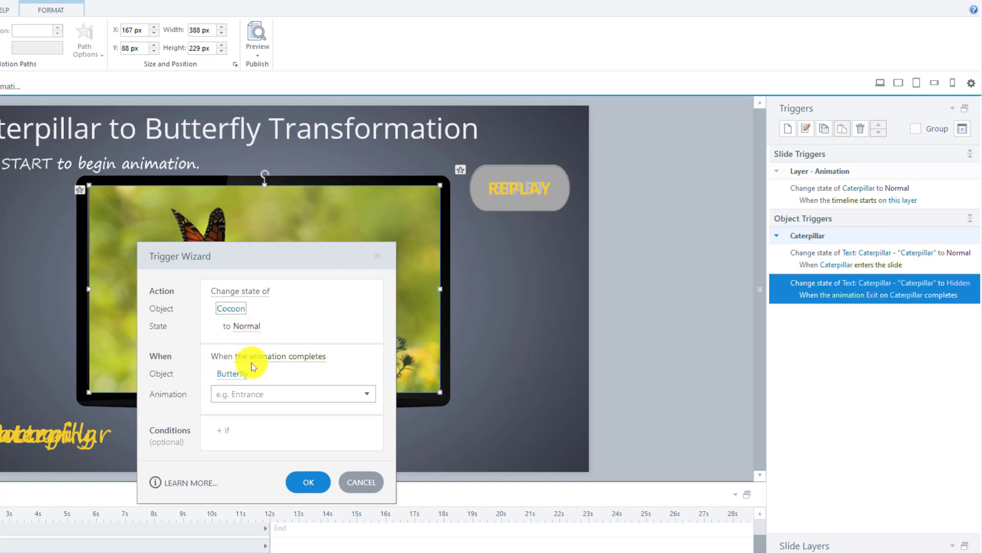
pyautogui.click(232, 374)
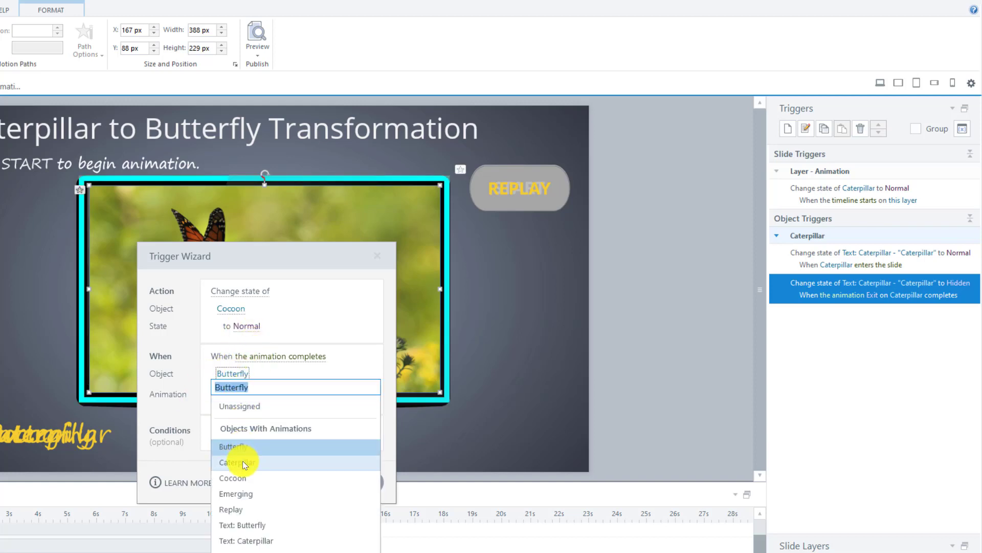
pyautogui.click(242, 460)
pyautogui.click(236, 393)
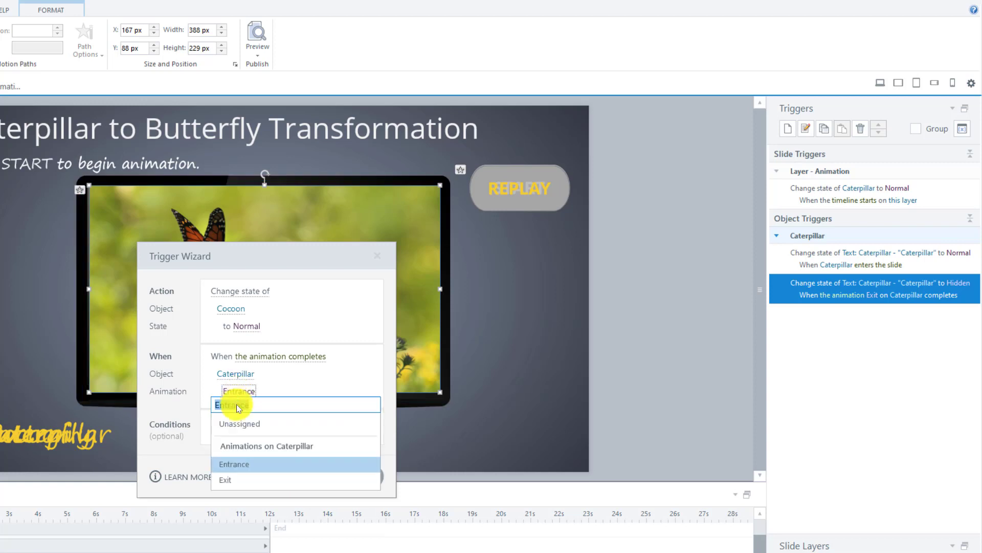
pyautogui.click(236, 479)
pyautogui.click(310, 474)
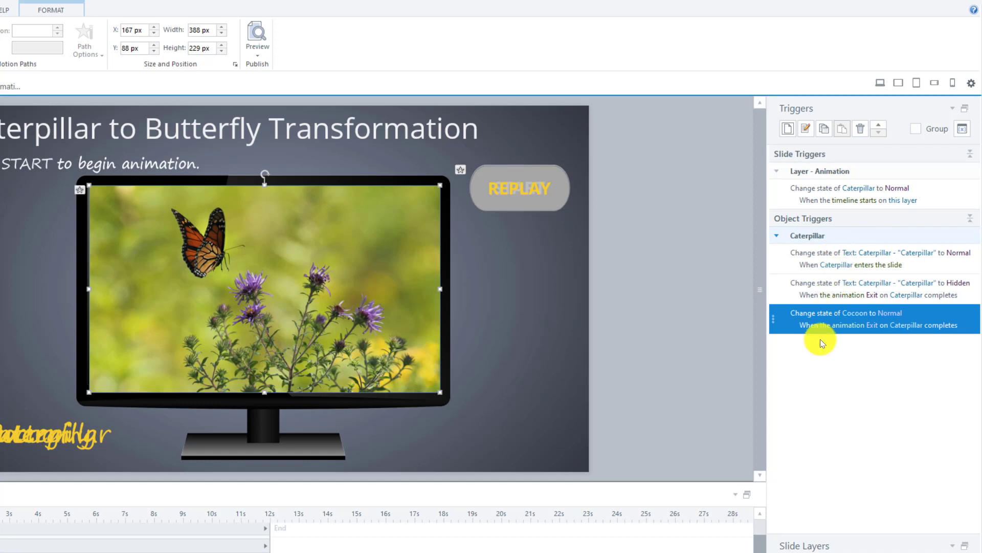
# - Add a trigger that changes the Text: Cocoon object to Normal when the Cocoon picture enters the slide
pyautogui.click(788, 129)
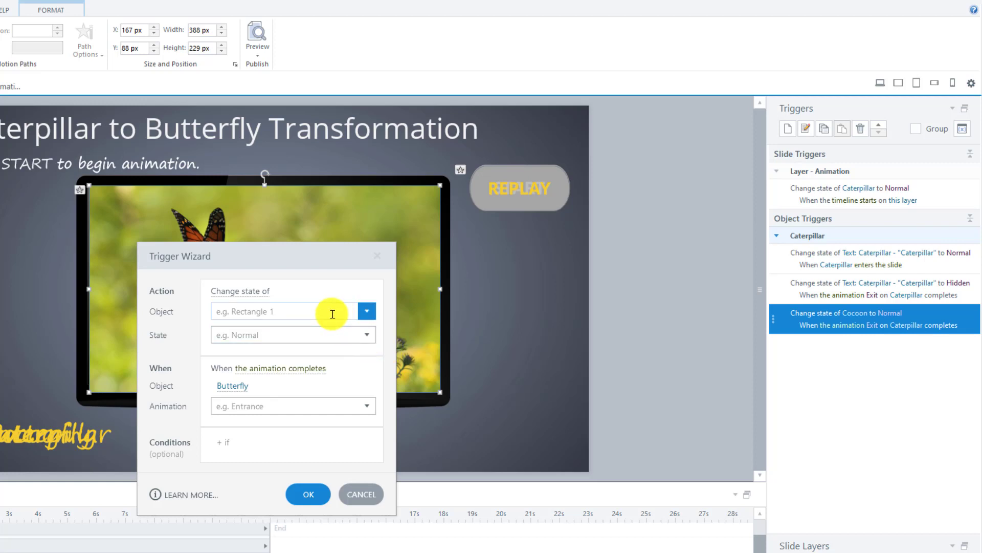
pyautogui.click(366, 313)
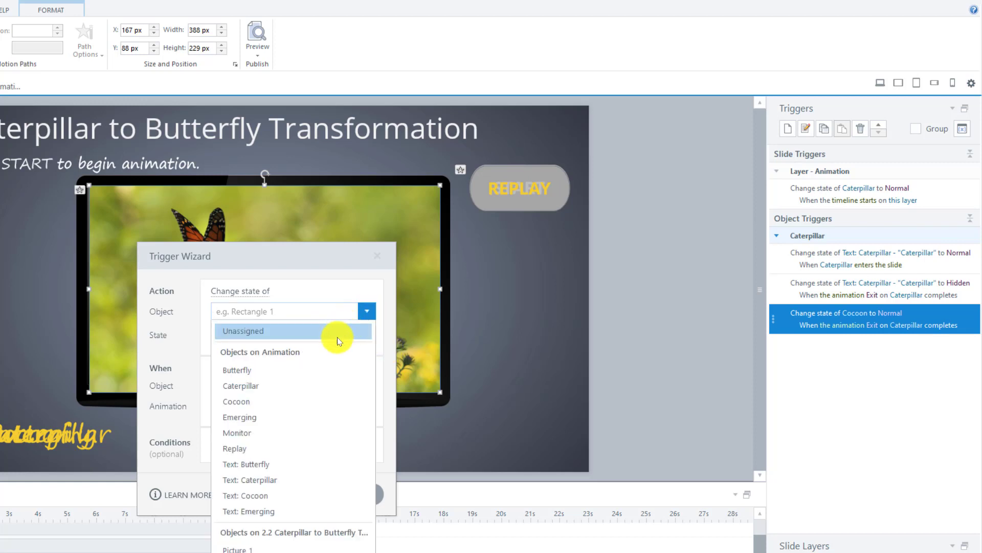
pyautogui.click(259, 495)
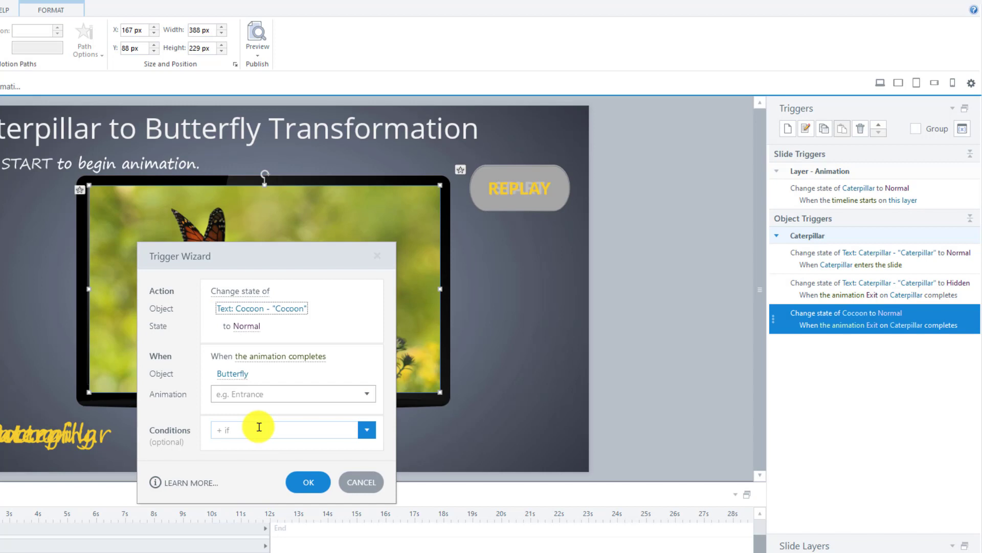
pyautogui.click(273, 357)
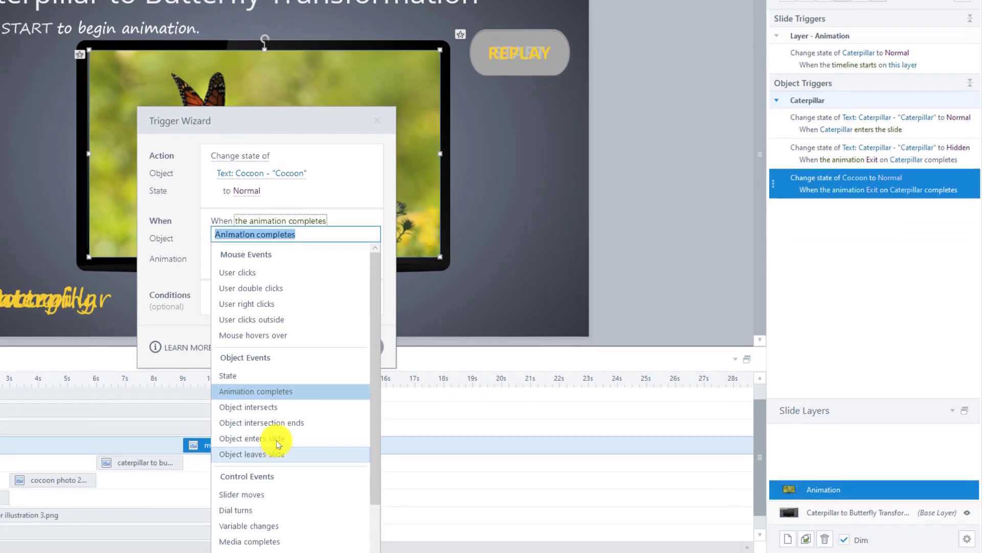
pyautogui.click(276, 439)
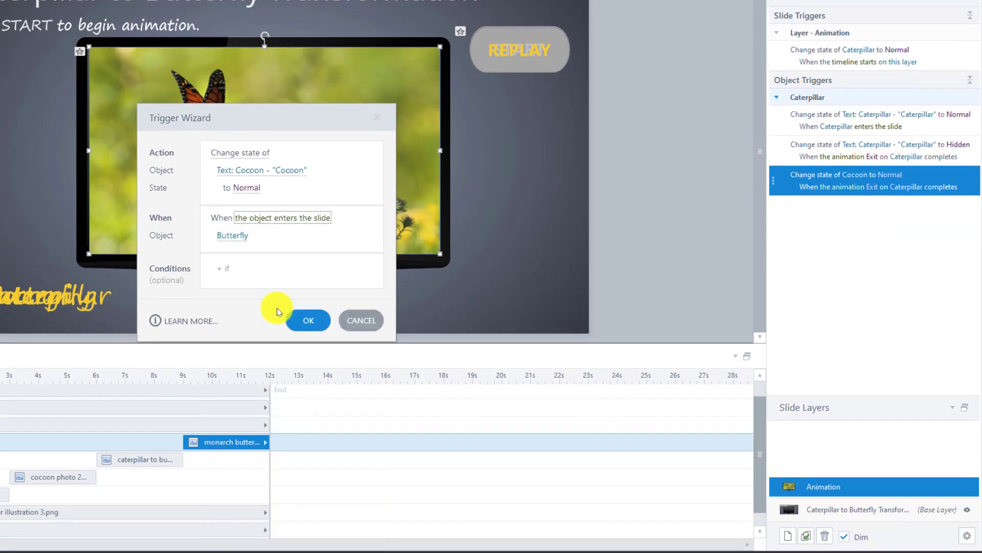
pyautogui.click(241, 242)
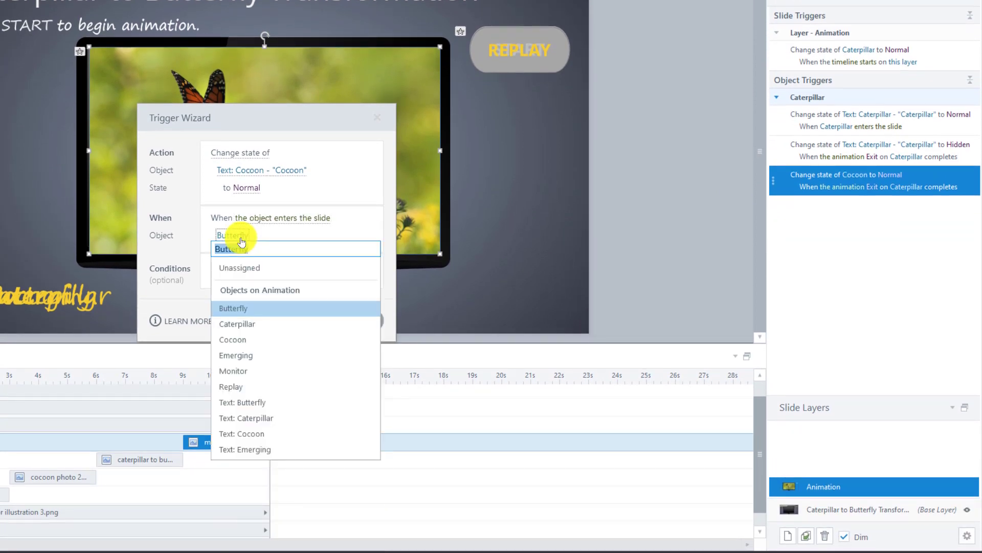
pyautogui.click(230, 340)
pyautogui.click(302, 453)
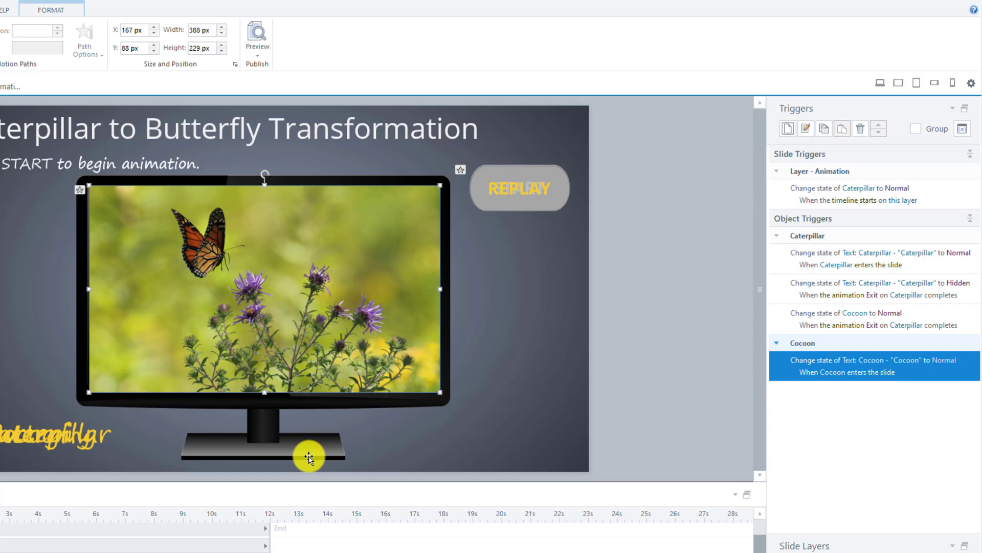
# - Add a trigger that changes the Text: Cocoon object to Hidden when the Cocoon picture's Exit animation completes
pyautogui.click(788, 128)
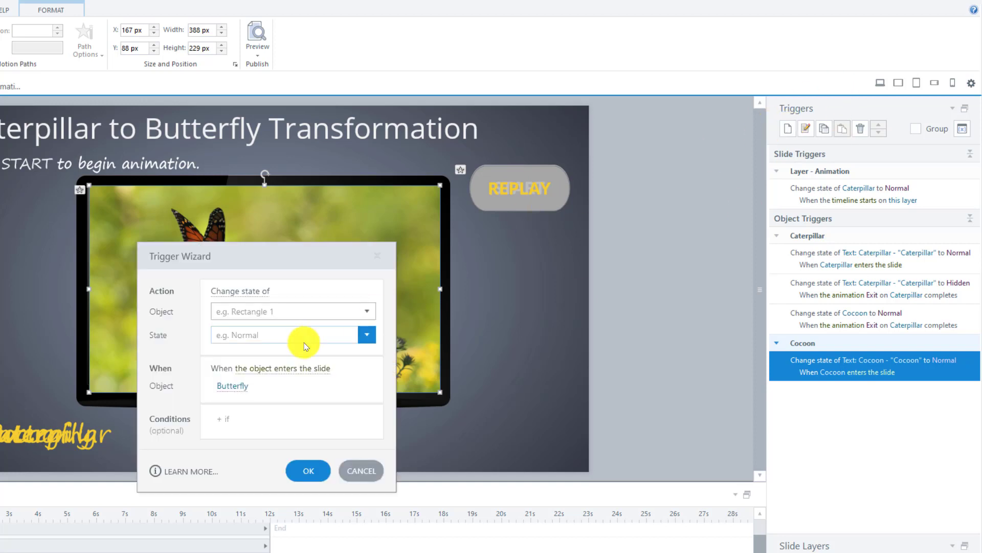
pyautogui.click(367, 311)
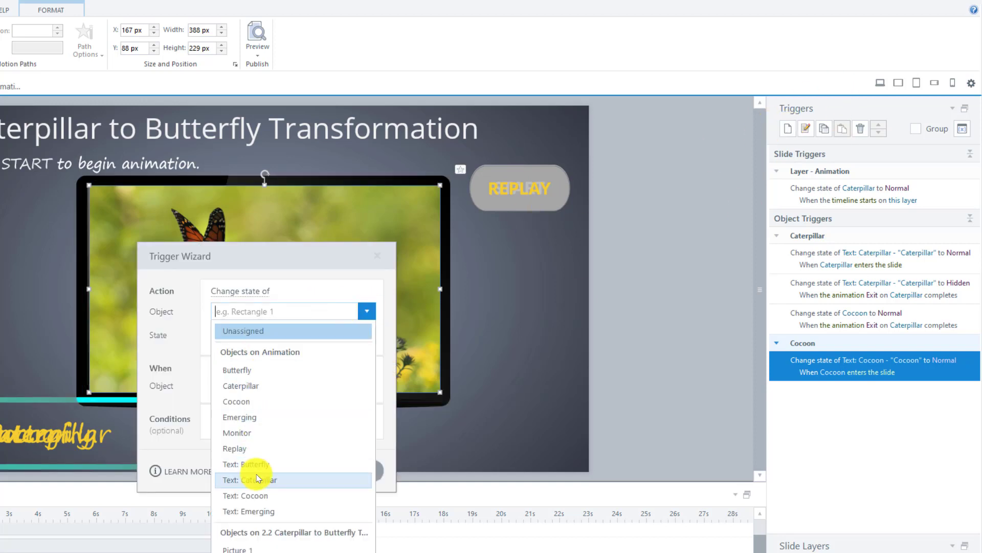
pyautogui.click(258, 495)
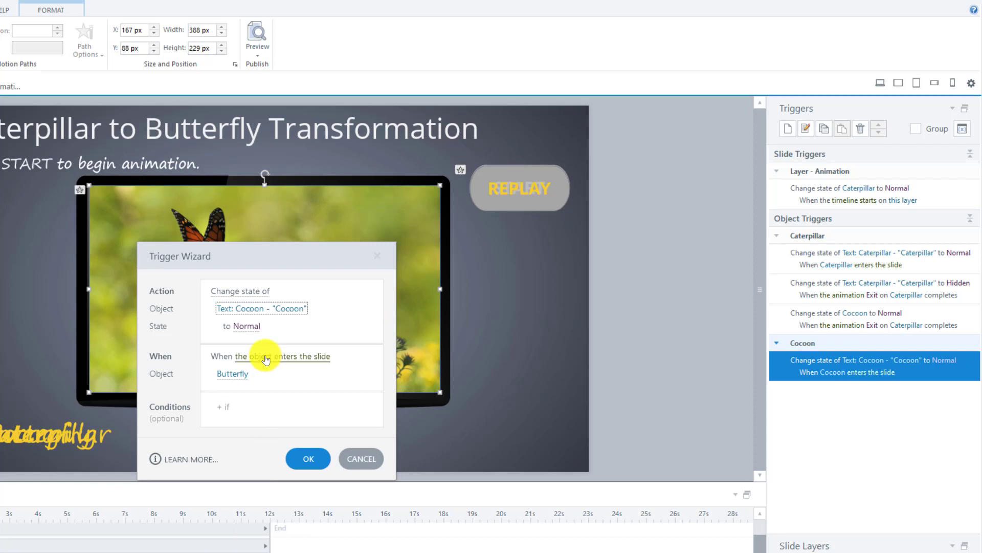
pyautogui.click(250, 326)
pyautogui.click(237, 410)
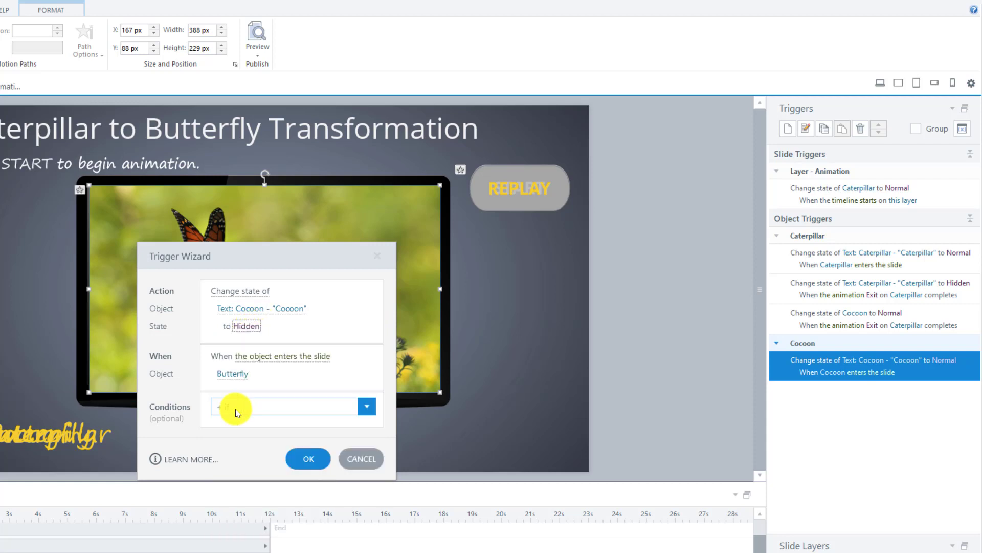
pyautogui.click(275, 362)
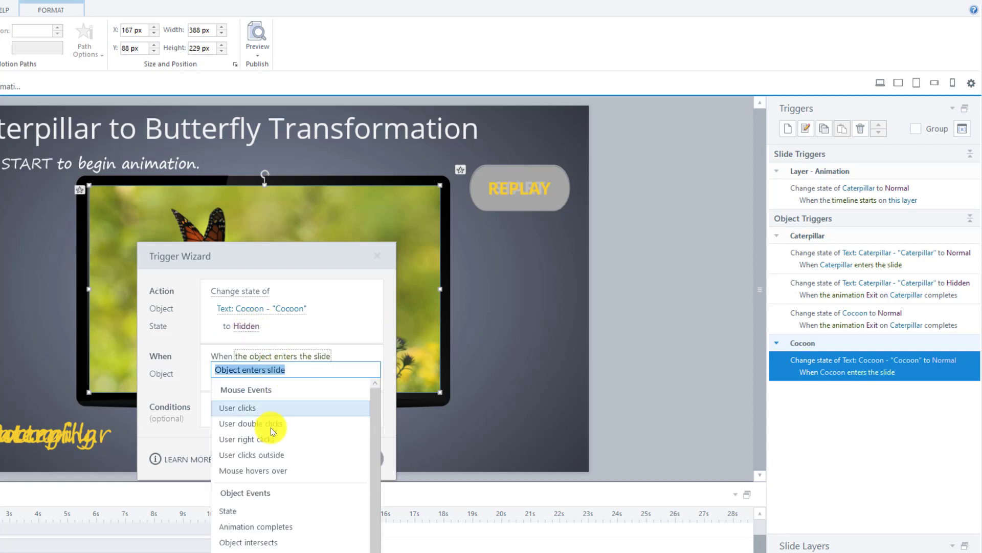
pyautogui.click(269, 525)
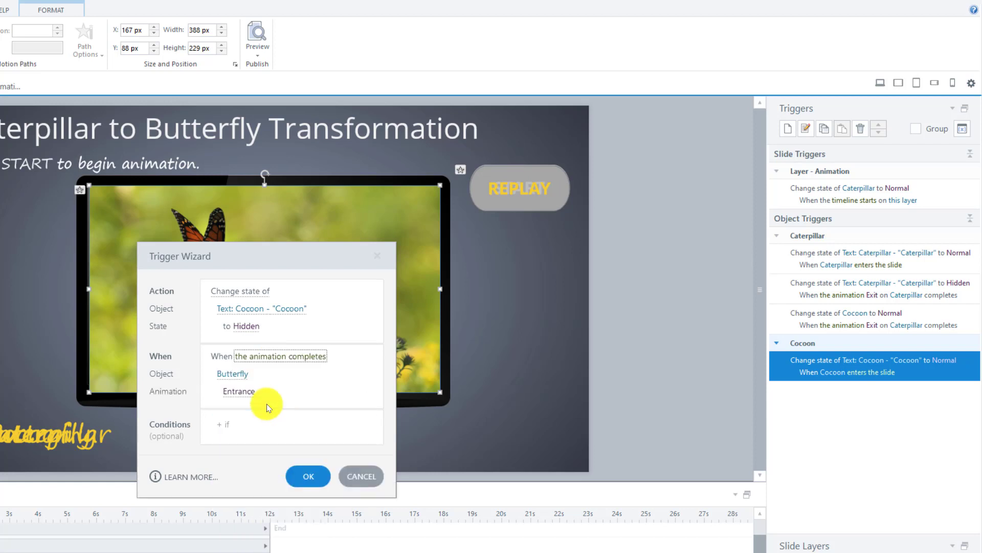
pyautogui.click(242, 378)
pyautogui.click(248, 478)
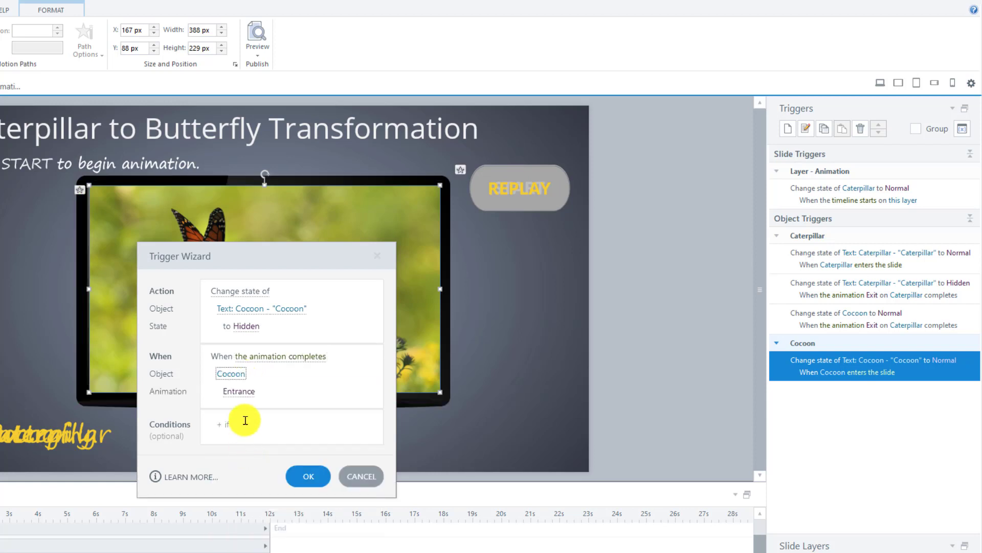
pyautogui.click(243, 391)
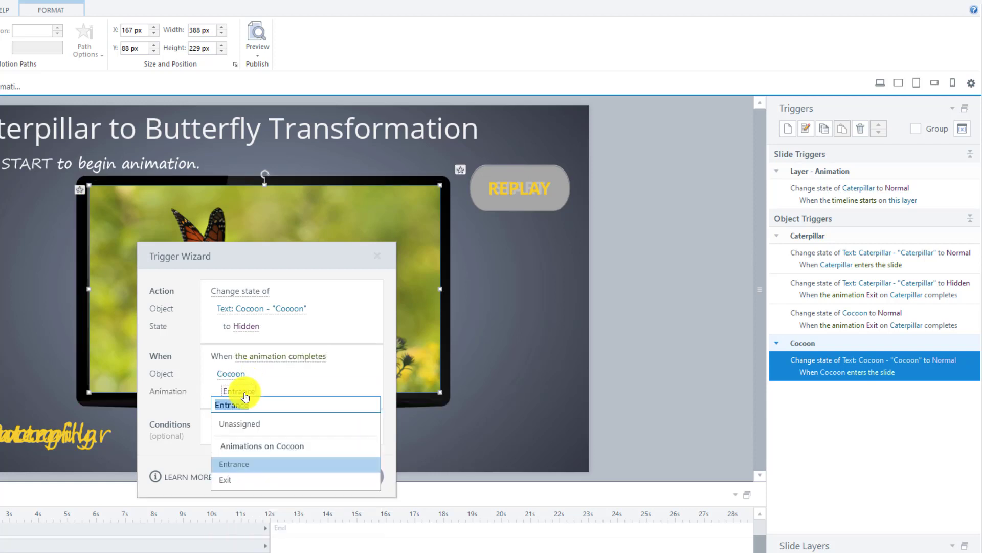
pyautogui.click(217, 475)
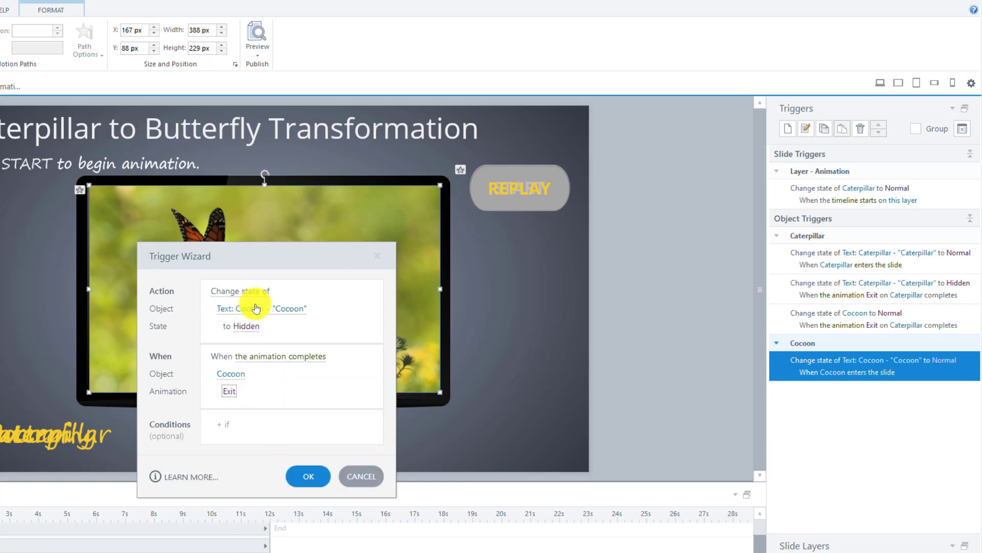
pyautogui.click(308, 475)
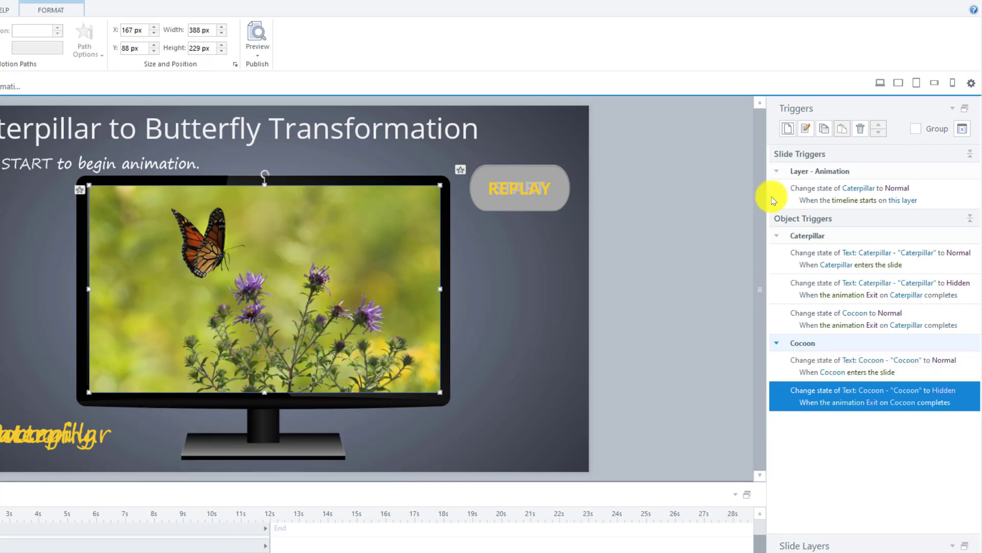
# - Add a trigger that changes the Emerging picture to Normal when the Cocoon picture's Exit animation completes
pyautogui.click(788, 130)
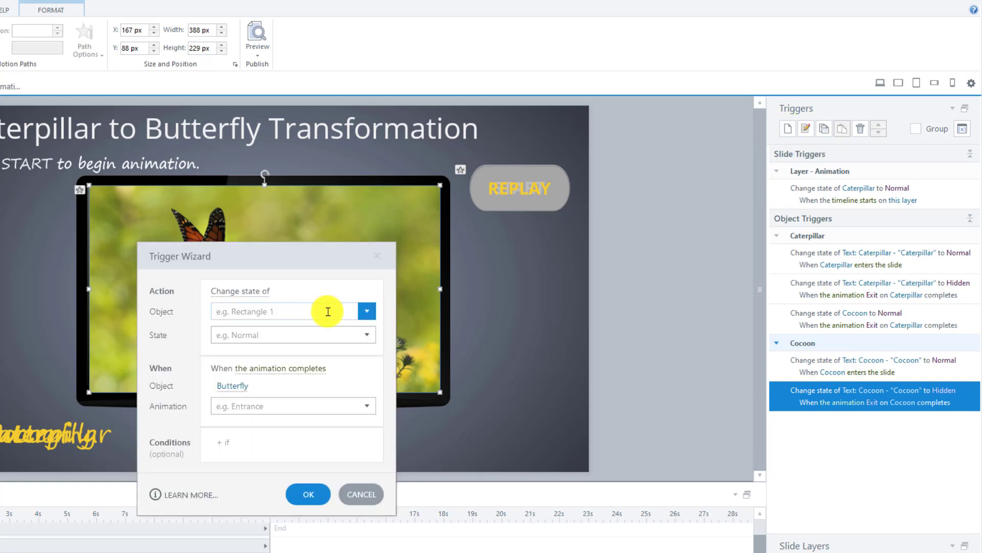
pyautogui.click(366, 312)
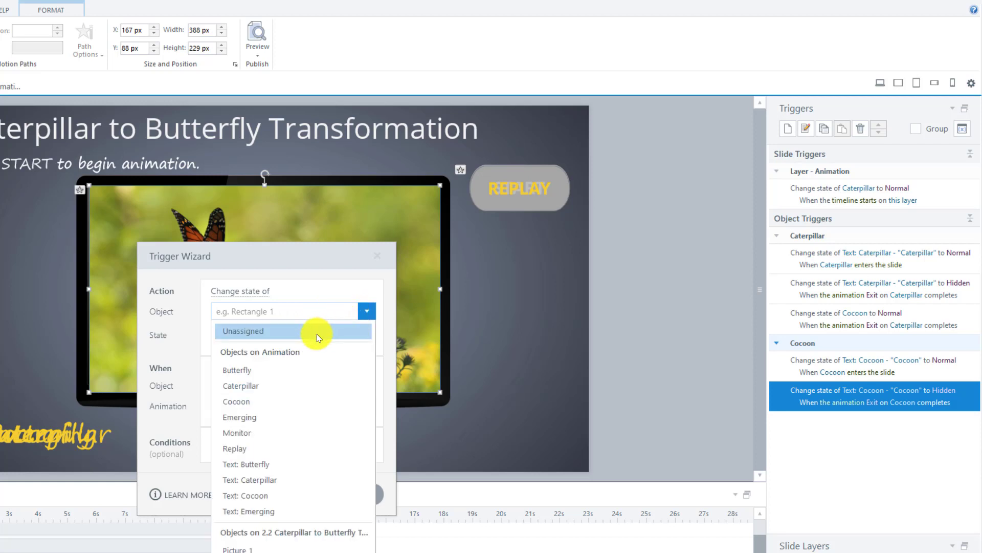
pyautogui.click(262, 417)
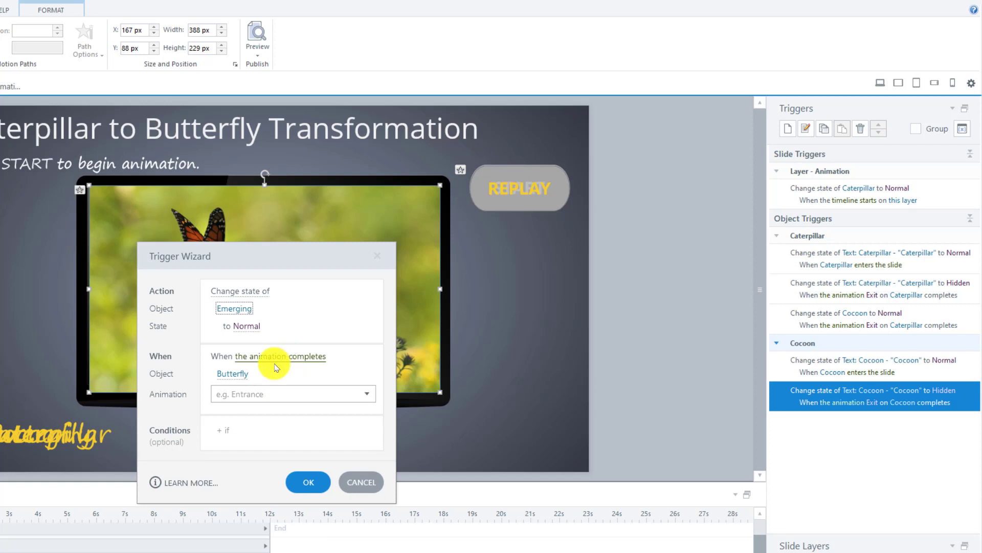
pyautogui.click(237, 375)
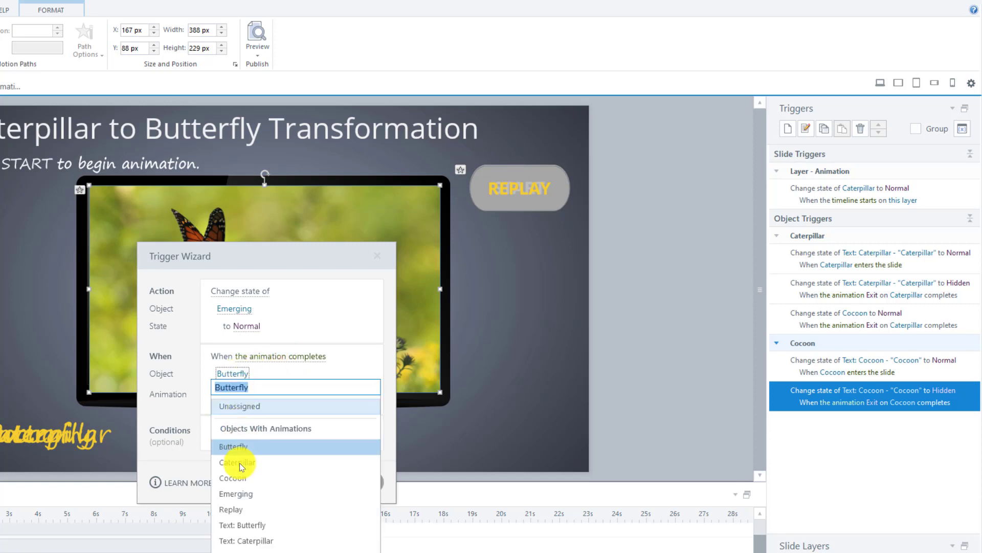
pyautogui.click(233, 478)
pyautogui.click(239, 392)
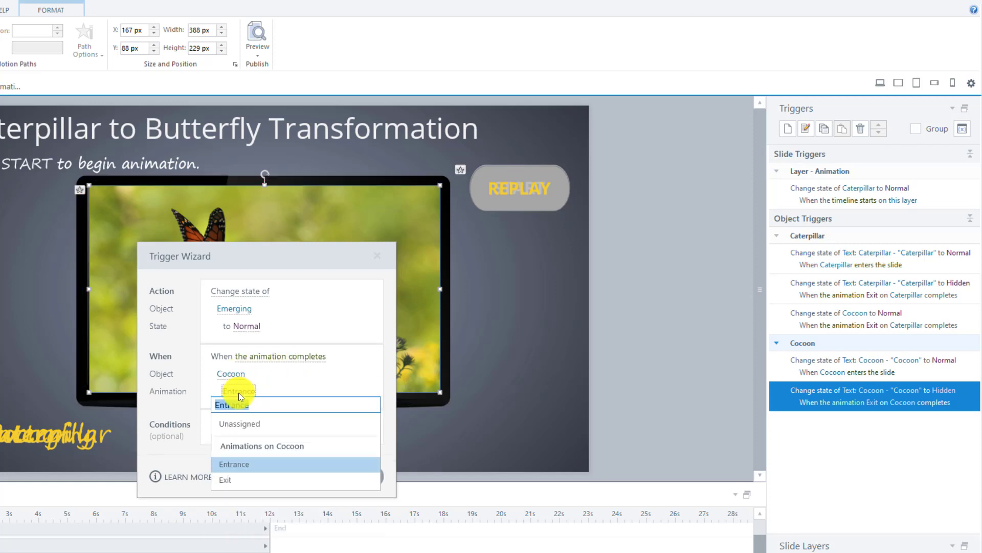
pyautogui.click(231, 477)
pyautogui.click(302, 475)
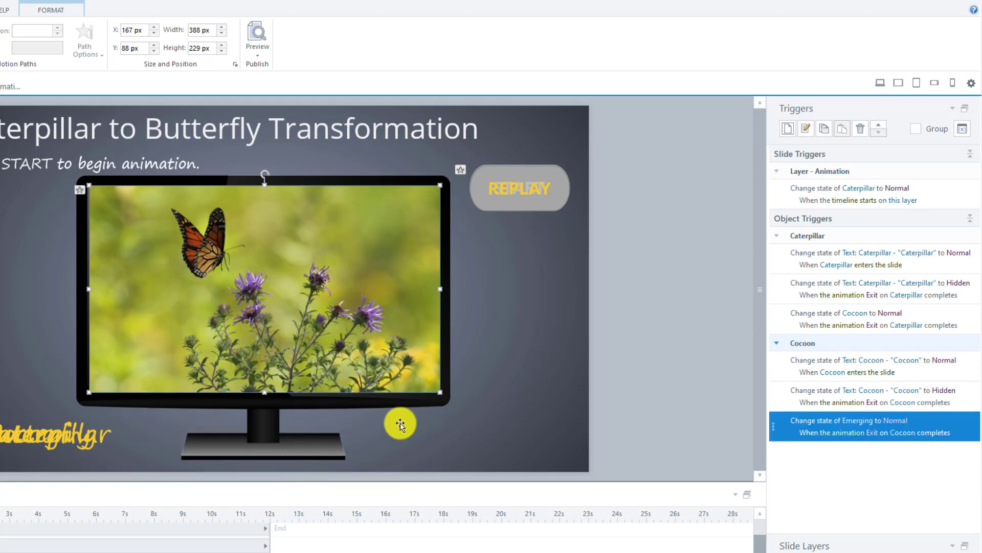
# - Add a trigger that changes the Text: Emerging object to Normal when the Emerging picture enters the slide
pyautogui.click(786, 127)
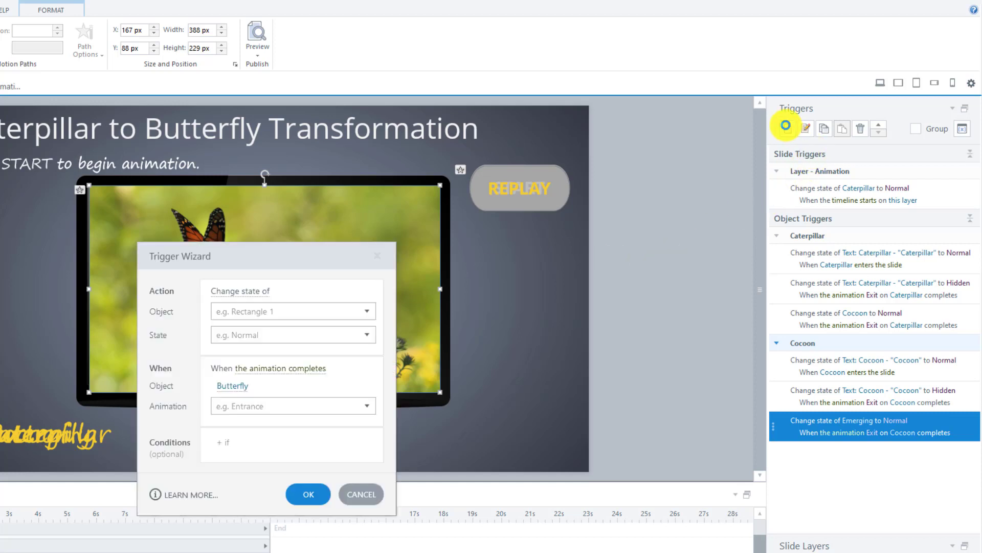
pyautogui.click(302, 308)
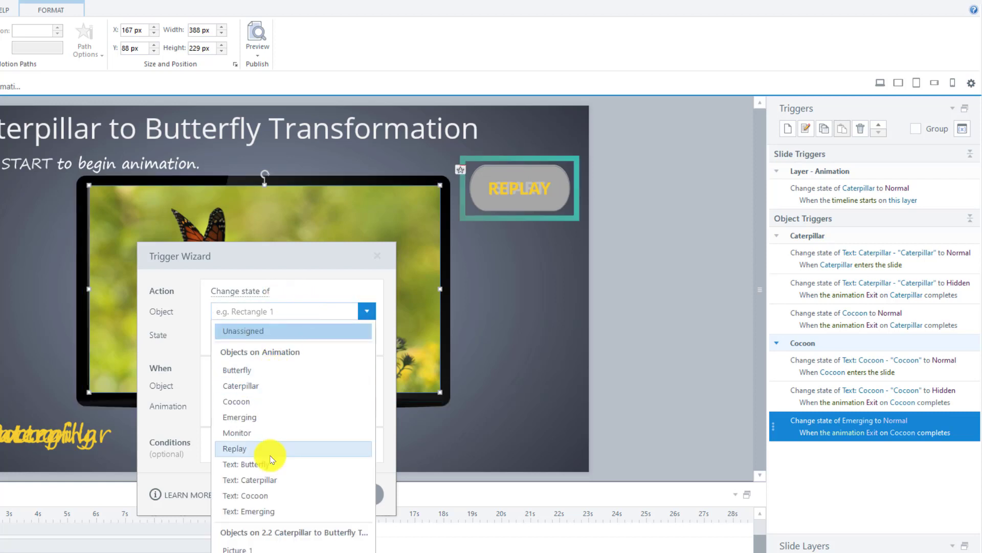
pyautogui.click(267, 511)
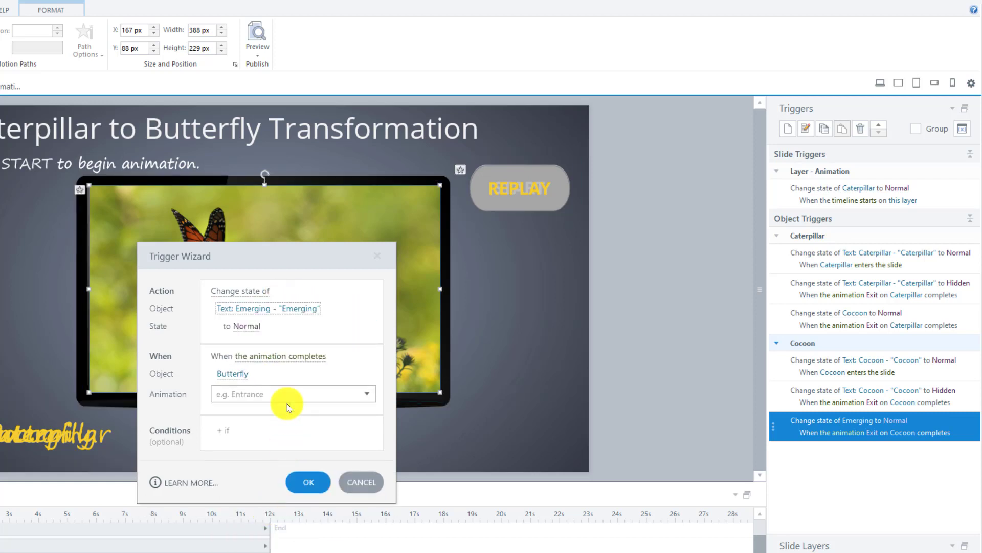
pyautogui.click(261, 361)
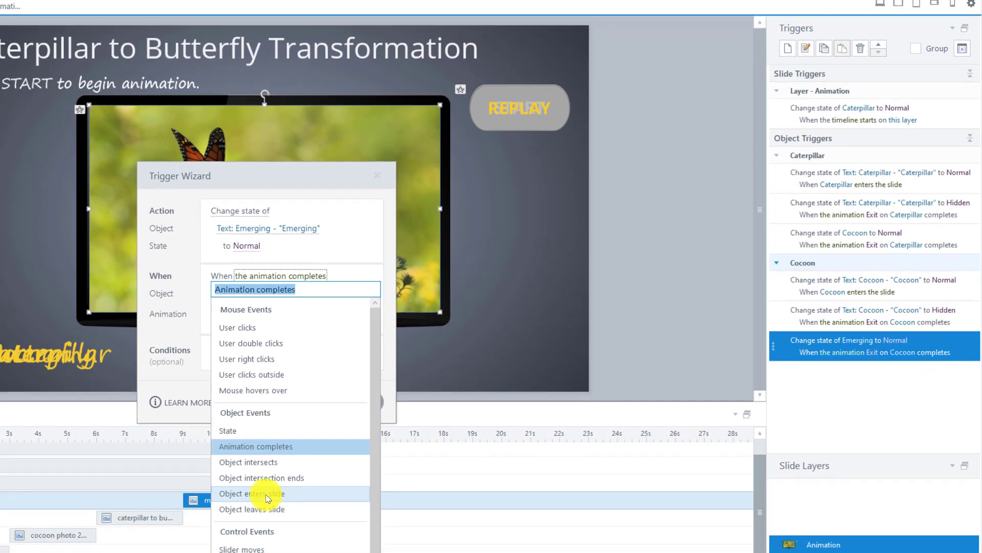
pyautogui.click(259, 527)
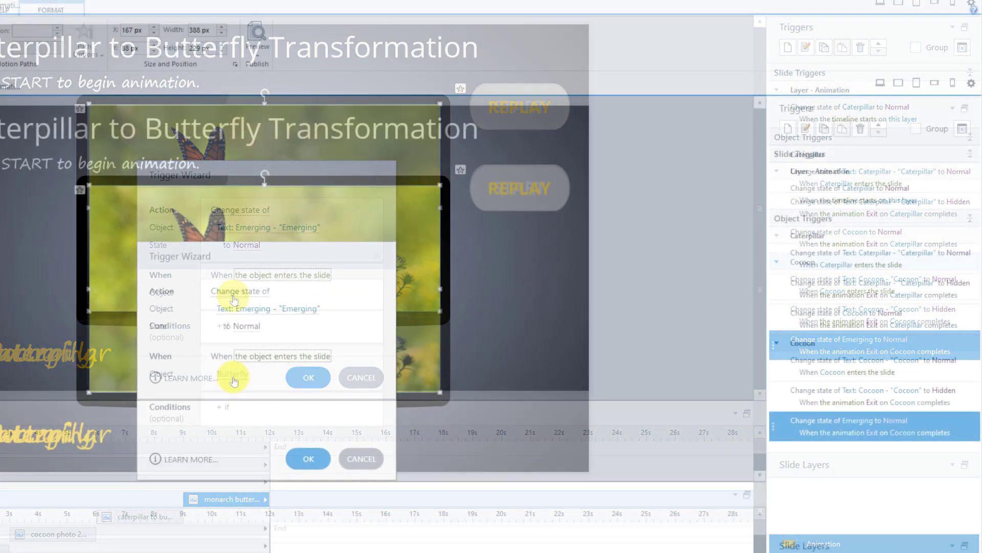
pyautogui.click(234, 379)
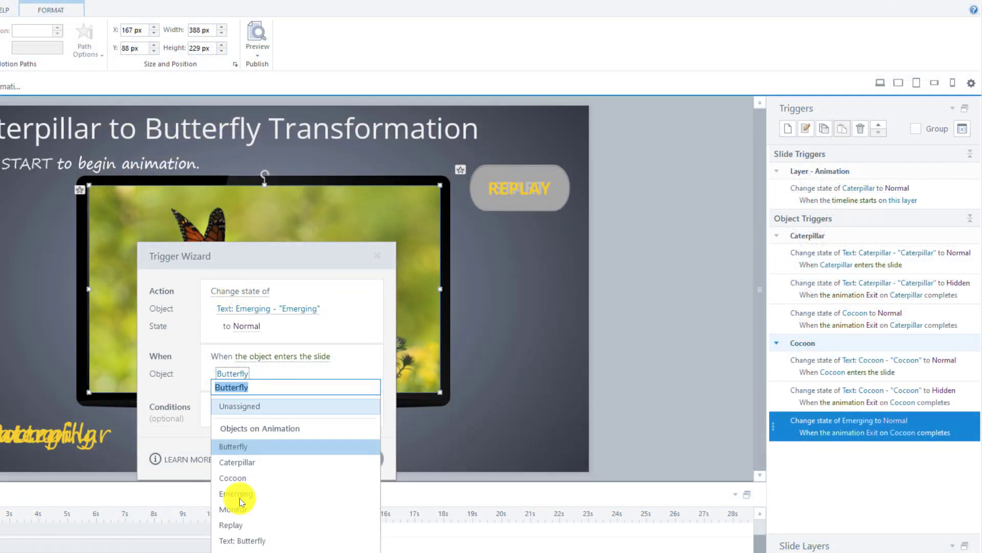
pyautogui.click(235, 499)
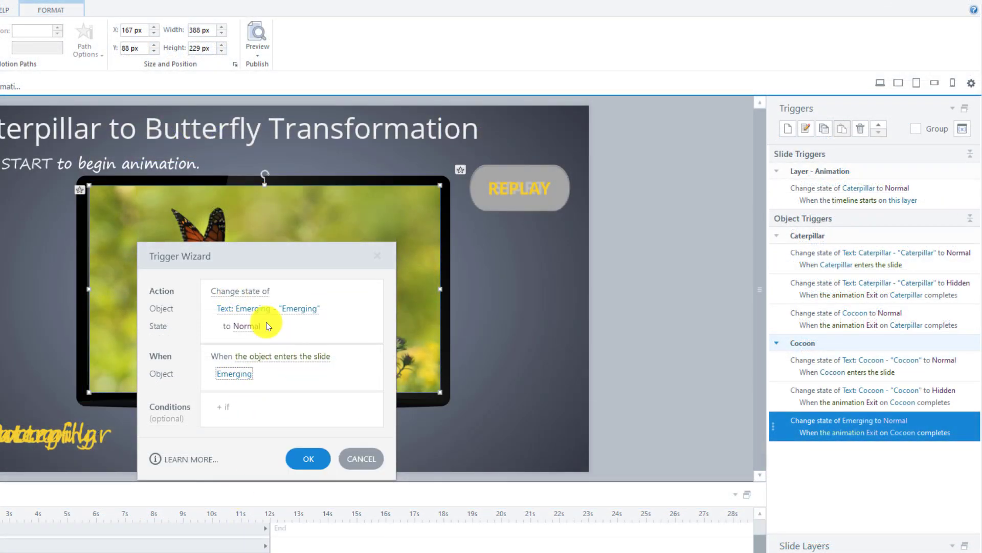
pyautogui.click(310, 459)
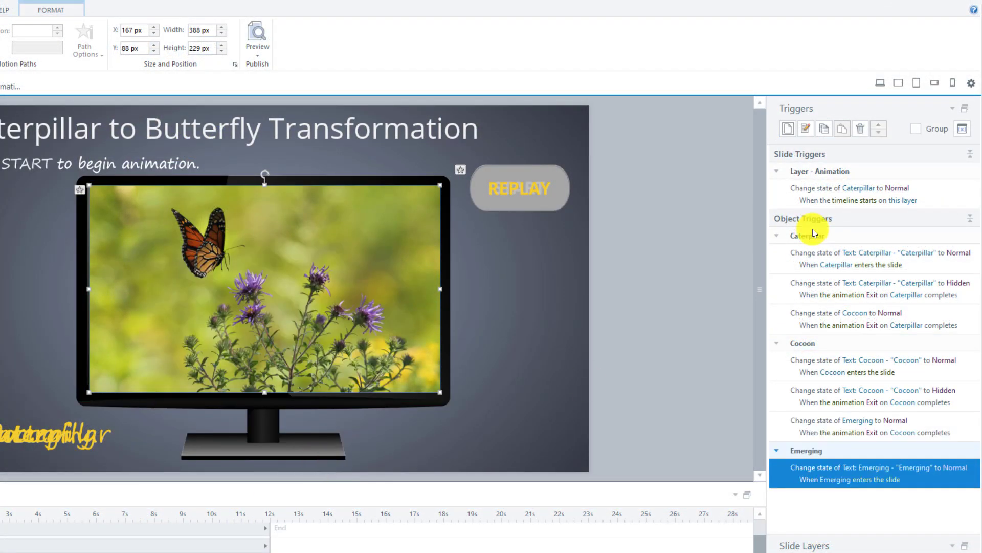
# - Add a trigger that changes the Text: Emerging object to Hidden when the Emerging picture's Exit animation completes
pyautogui.click(791, 132)
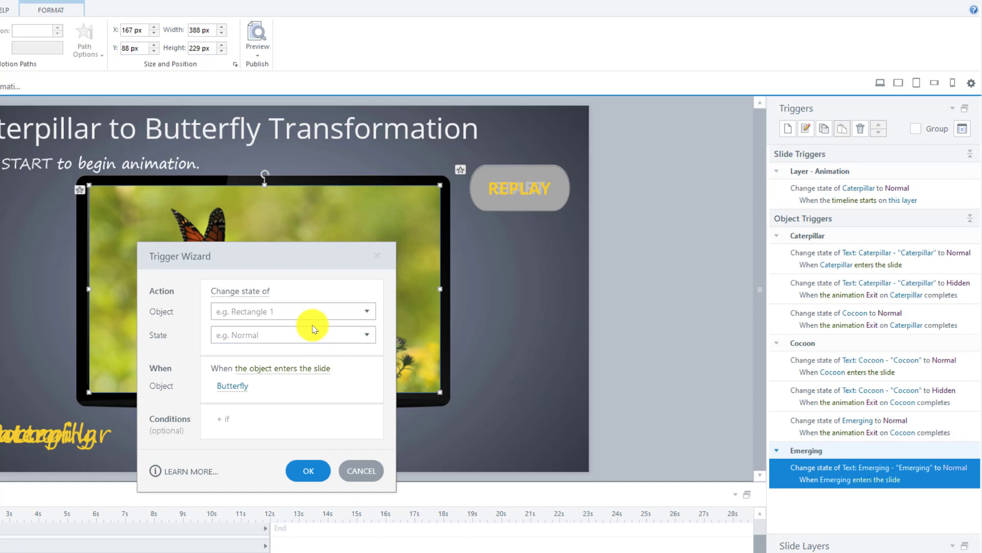
pyautogui.click(363, 311)
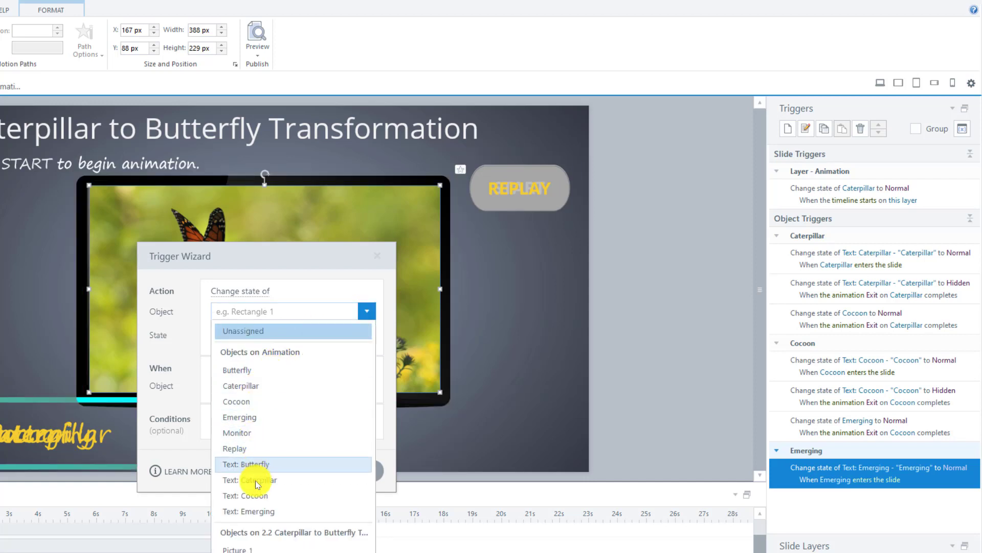
pyautogui.click(251, 496)
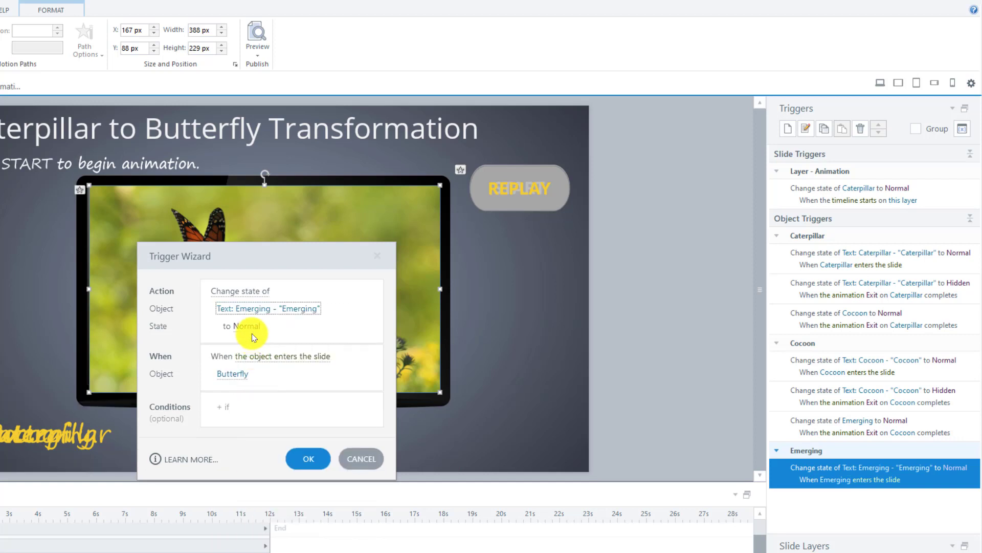
pyautogui.click(247, 326)
pyautogui.click(238, 409)
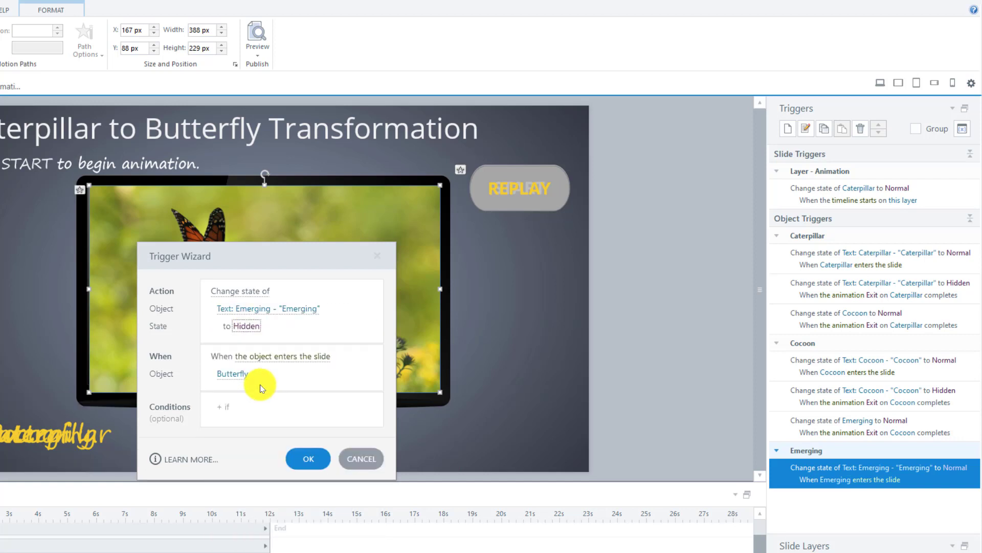
pyautogui.click(259, 355)
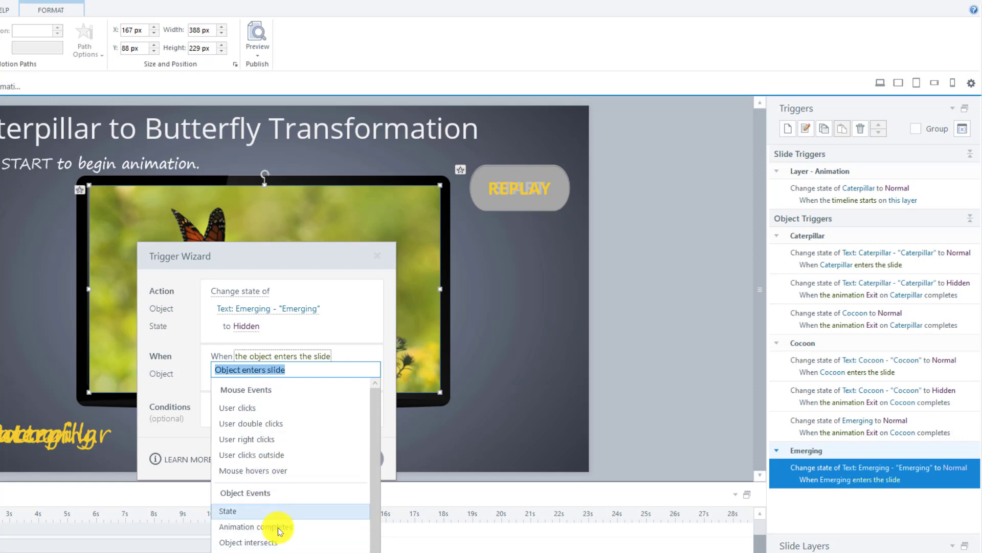
pyautogui.scroll(-3, 278, 529)
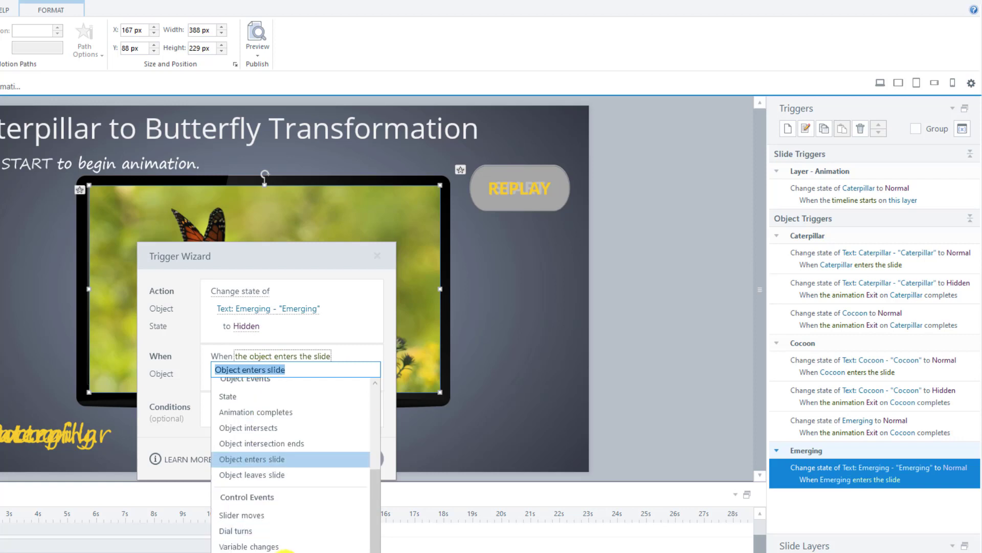
pyautogui.scroll(3, 289, 540)
pyautogui.click(266, 498)
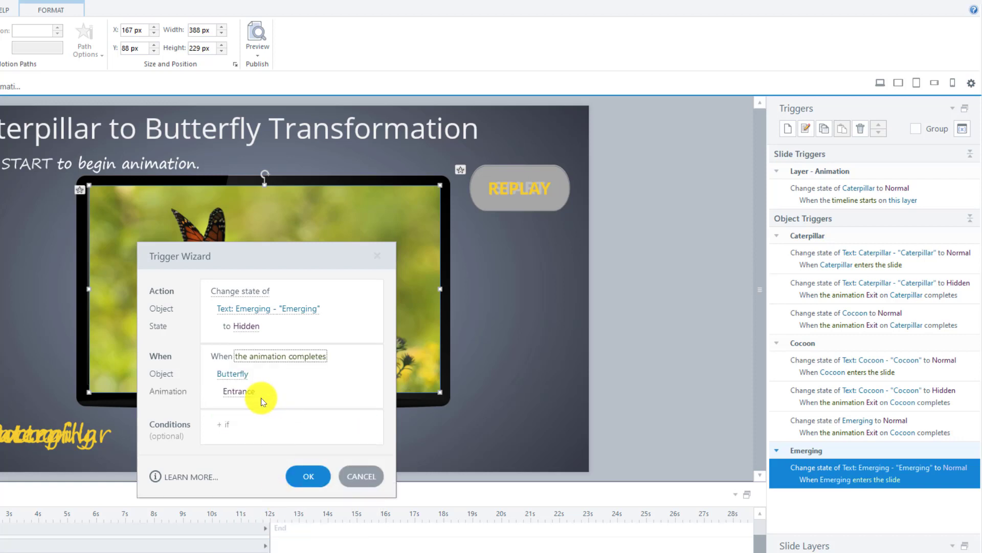
pyautogui.click(235, 376)
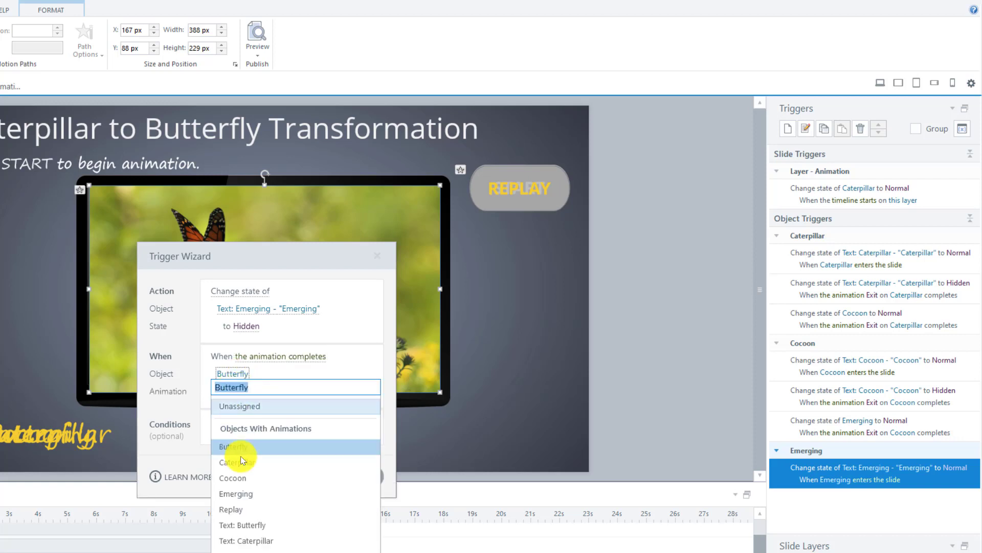
pyautogui.click(240, 493)
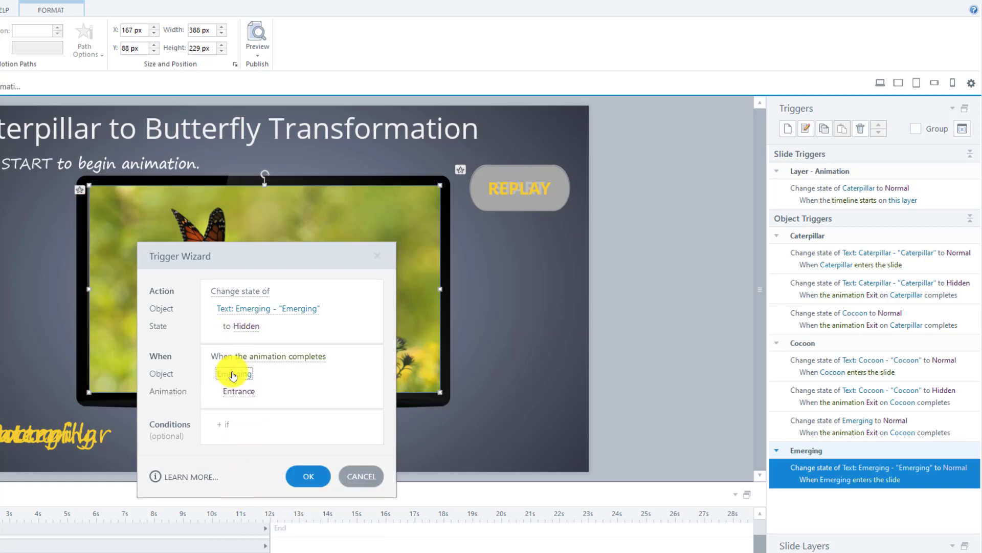
pyautogui.click(239, 391)
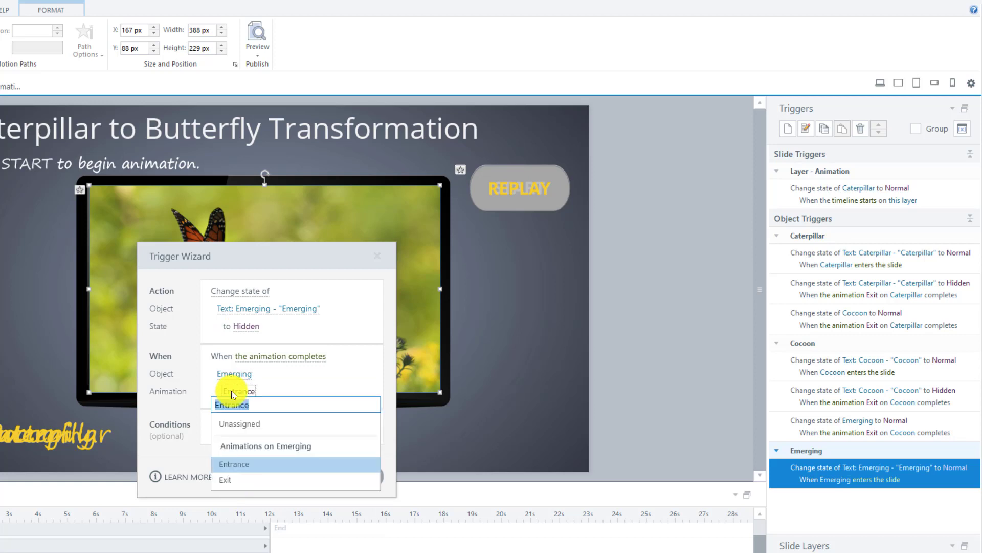
pyautogui.click(230, 479)
pyautogui.click(298, 473)
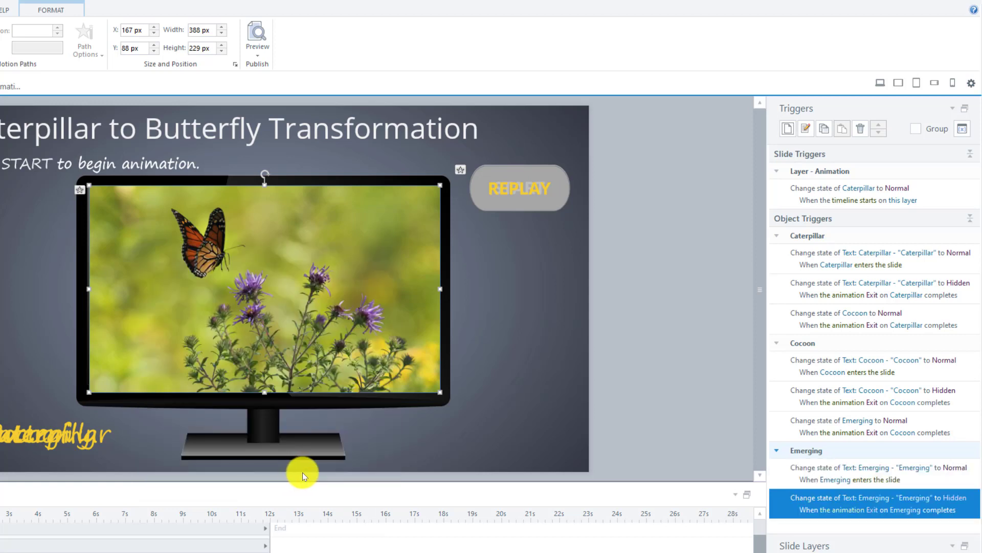
# - Add a trigger that changes the Butterfly picture to Normal when the Emerging picture's Exit animation completes
pyautogui.click(787, 129)
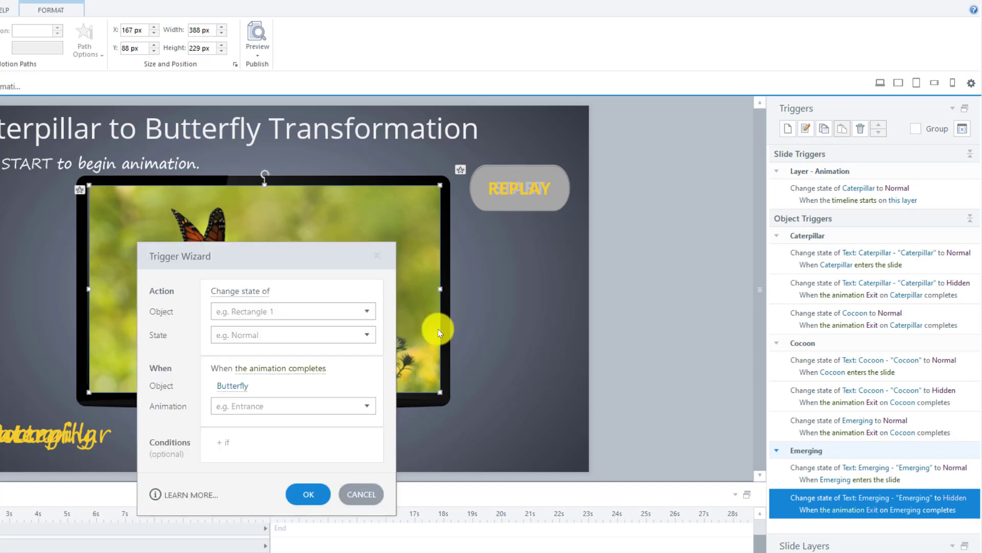
pyautogui.click(368, 311)
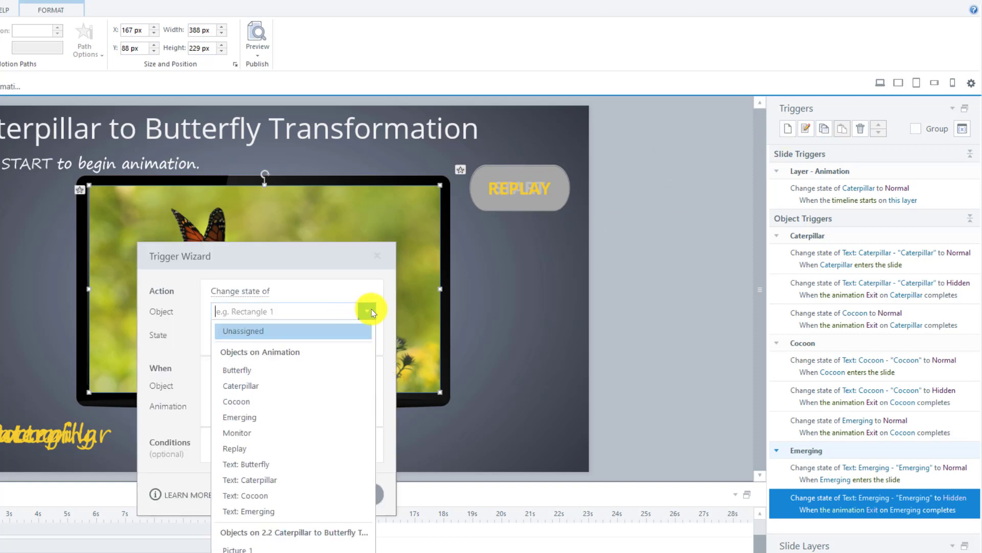
pyautogui.click(280, 370)
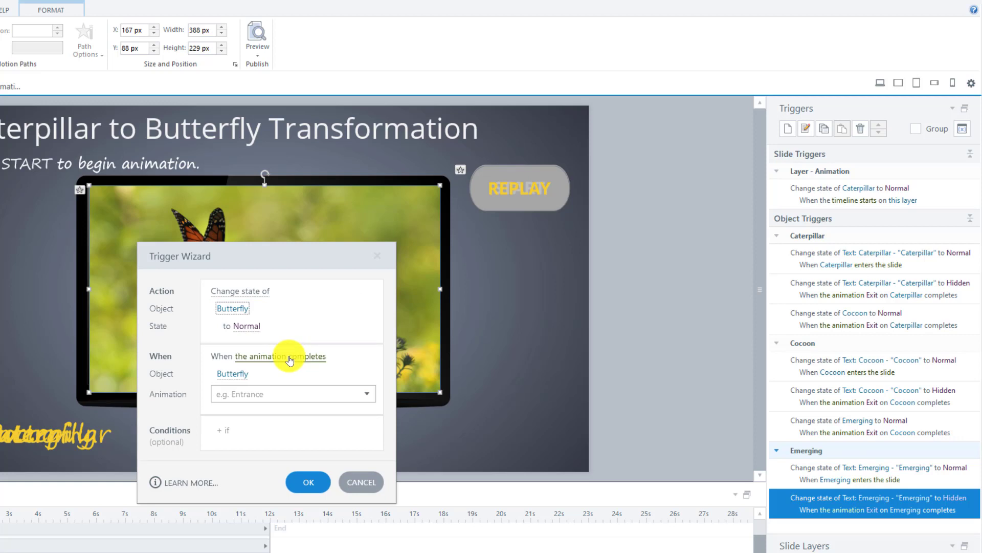
pyautogui.click(239, 375)
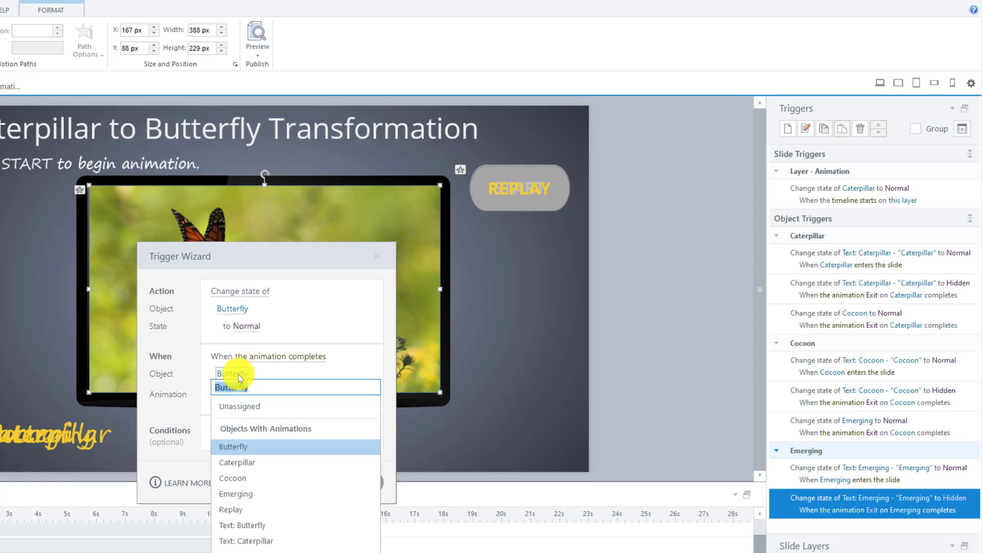
pyautogui.click(248, 496)
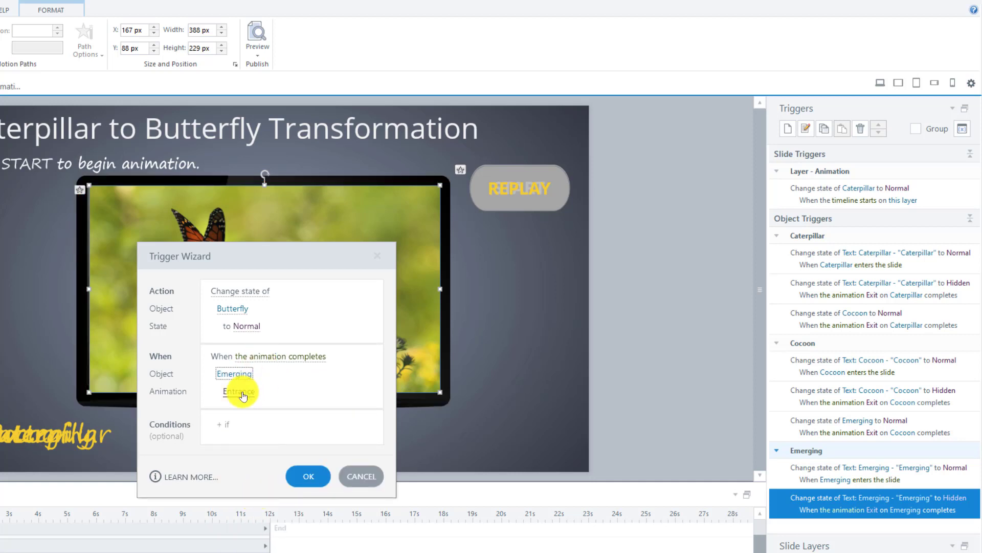
pyautogui.click(243, 396)
pyautogui.click(244, 478)
pyautogui.click(302, 476)
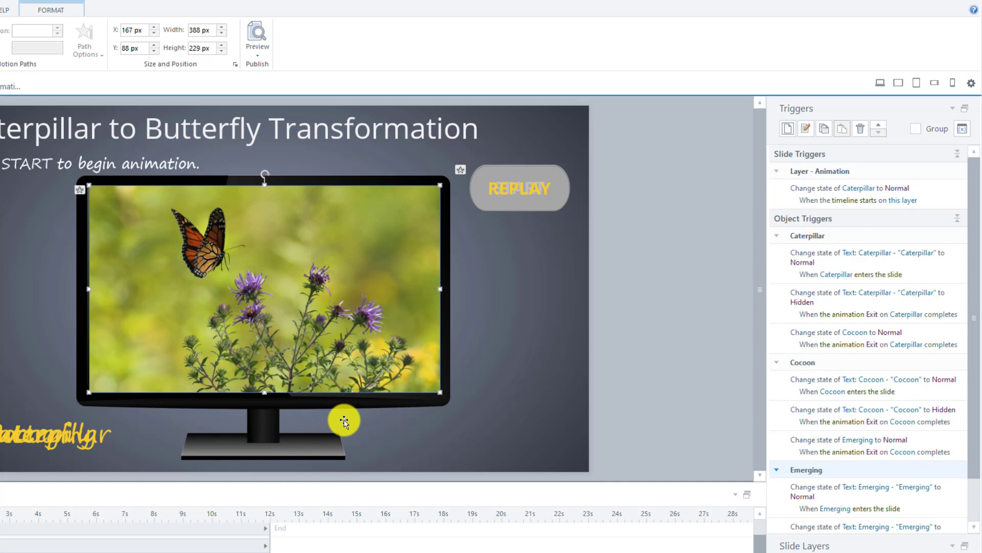
# - Add a trigger that changes the Text: Butterfly object to Normal when the Butterfly picture enters the slide
pyautogui.click(788, 129)
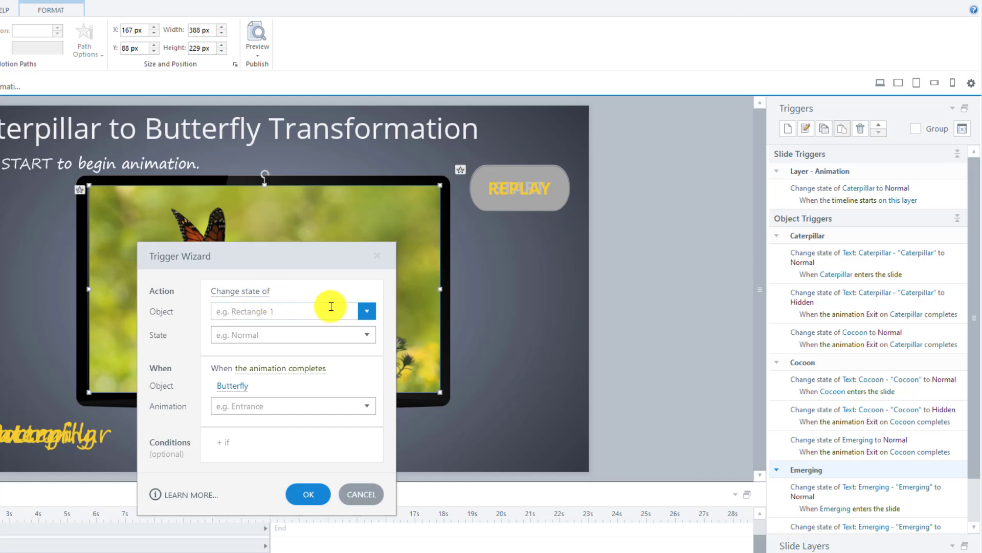
pyautogui.click(361, 310)
pyautogui.click(251, 463)
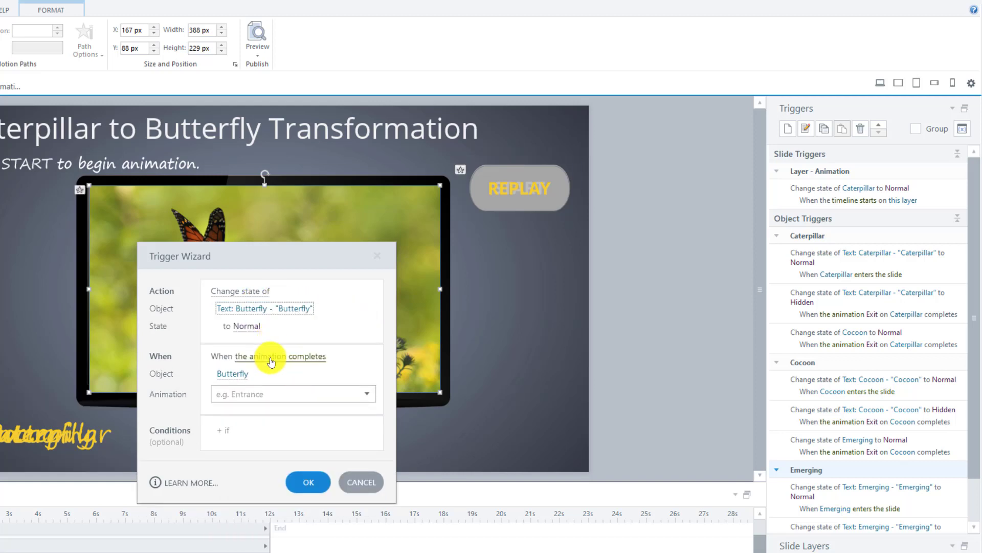
pyautogui.click(271, 362)
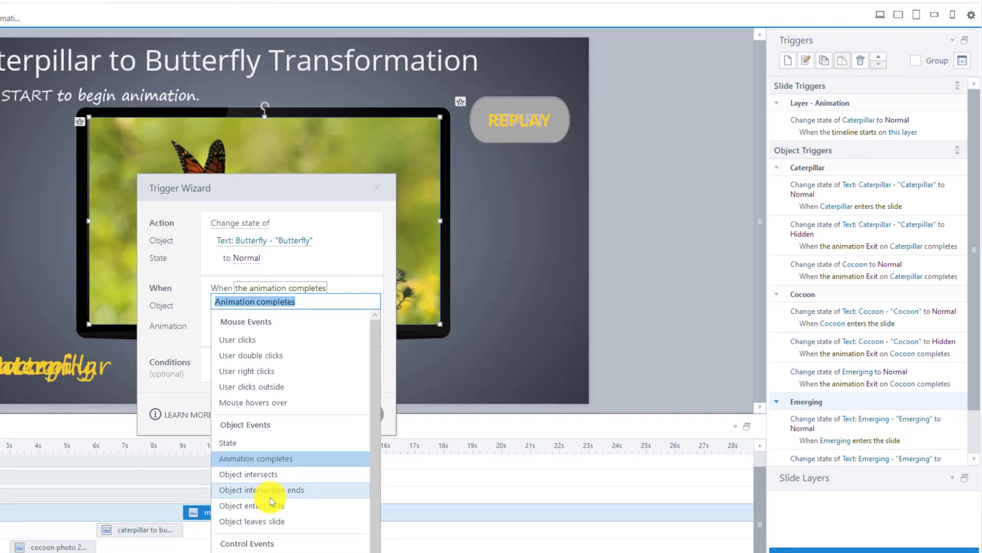
pyautogui.click(262, 493)
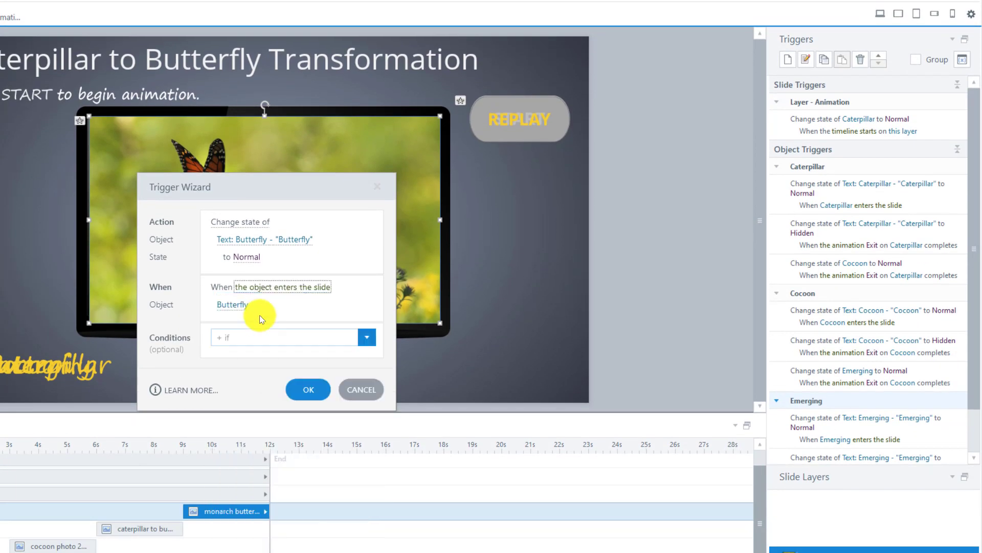
pyautogui.click(307, 389)
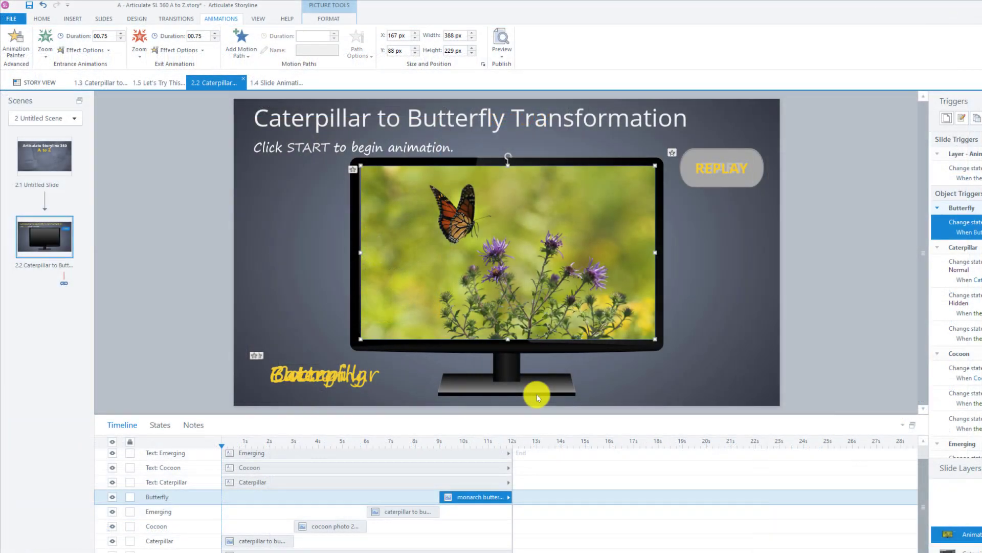